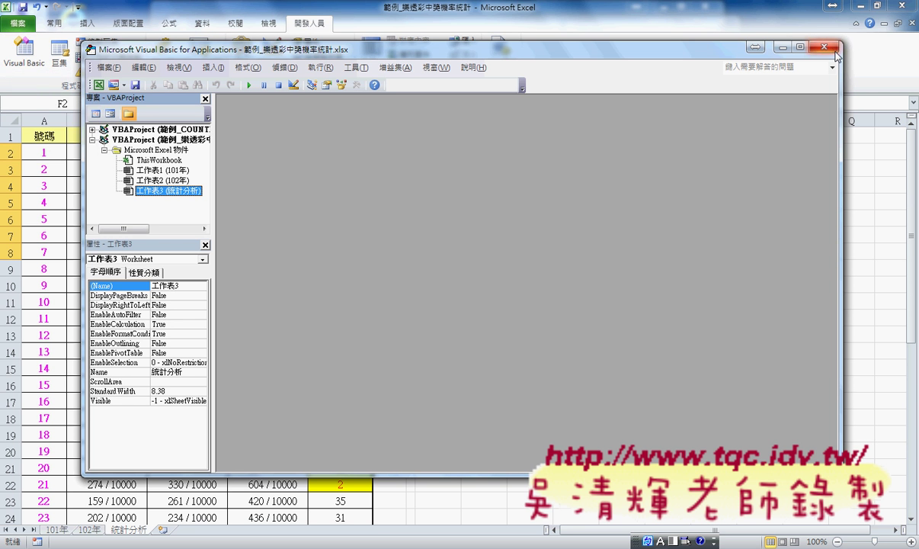
- Open the Visual Basic editor, enlarge it, and move it right so columns E–F stay visible
{"action": "left_click", "coordinate": [782, 47]}
{"action": "left_click", "coordinate": [42, 59]}
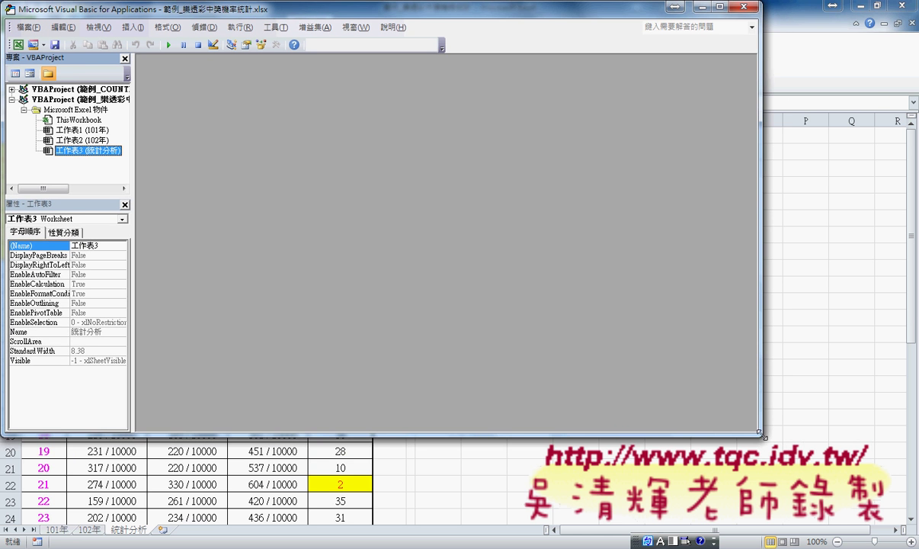
{"action": "mouse_move", "coordinate": [761, 435]}
{"action": "left_mouse_down"}
{"action": "mouse_move", "coordinate": [898, 532]}
{"action": "mouse_move", "coordinate": [624, 410]}
{"action": "left_mouse_up"}
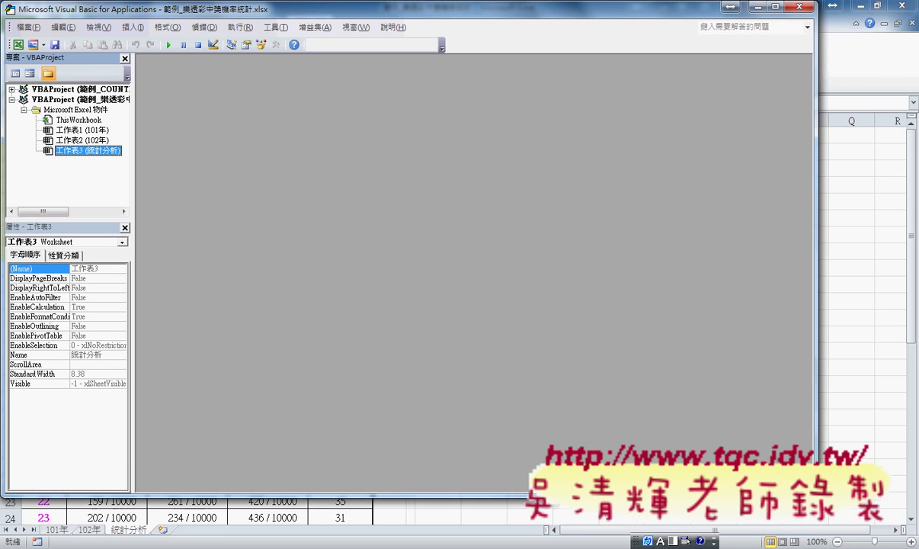
{"action": "left_click_drag", "start_coordinate": [321, 17], "coordinate": [657, 85]}
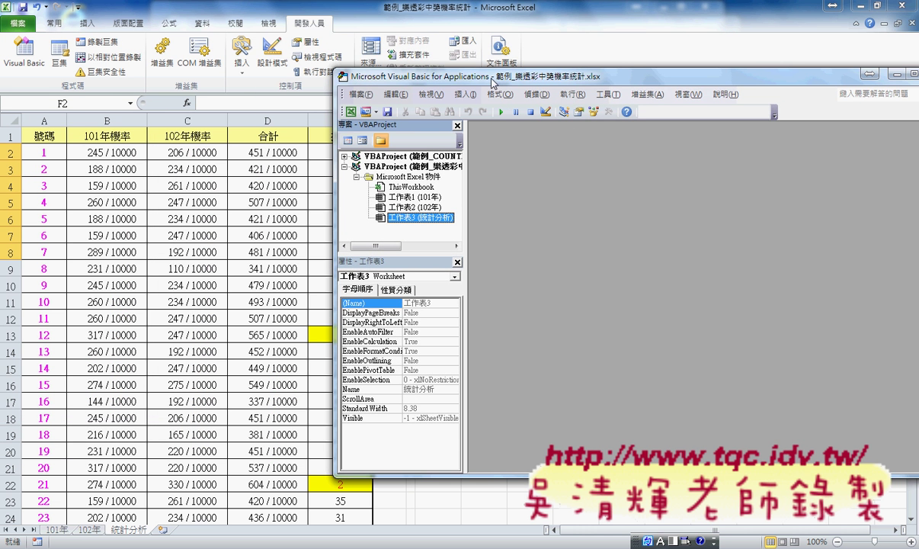
{"action": "left_click_drag", "start_coordinate": [492, 78], "coordinate": [577, 56]}
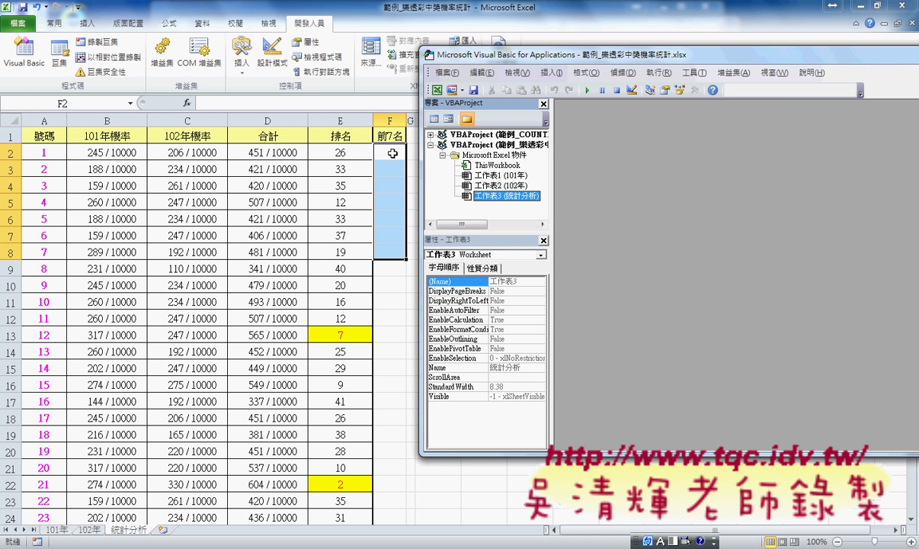
- Insert Module1 into the workbook's VBAProject via 插入 > 模組, leaving its empty code window open
{"action": "right_click", "coordinate": [468, 145]}
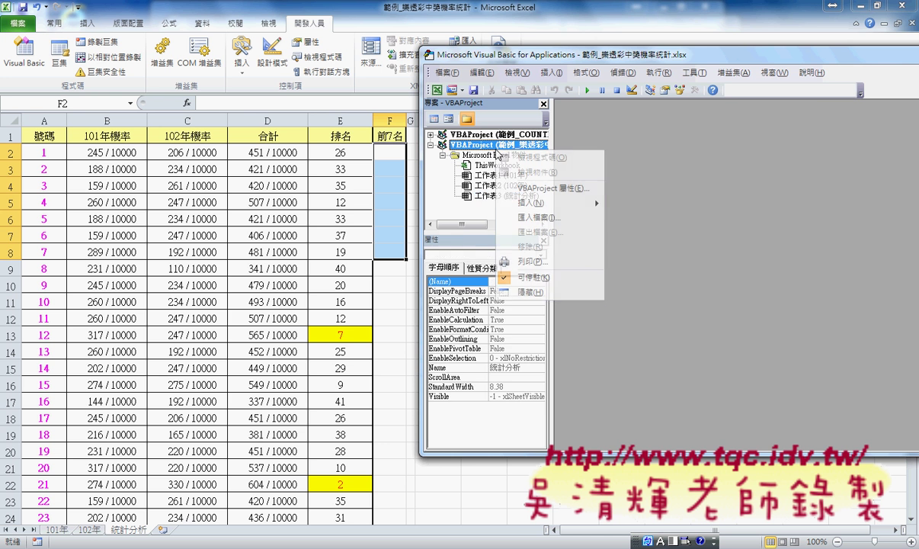
{"action": "mouse_move", "coordinate": [533, 202]}
{"action": "left_click", "coordinate": [602, 215]}
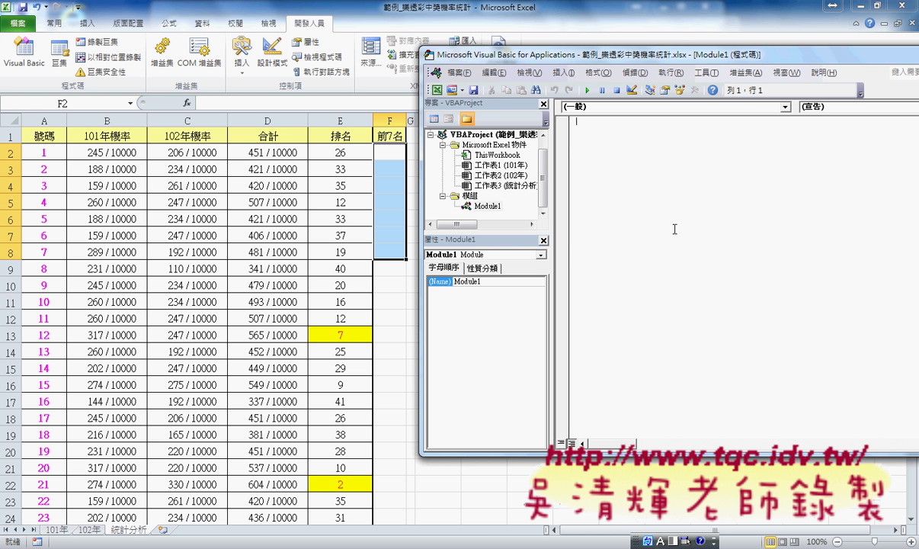
{"action": "right_click", "coordinate": [610, 173]}
{"action": "key", "text": "Escape"}
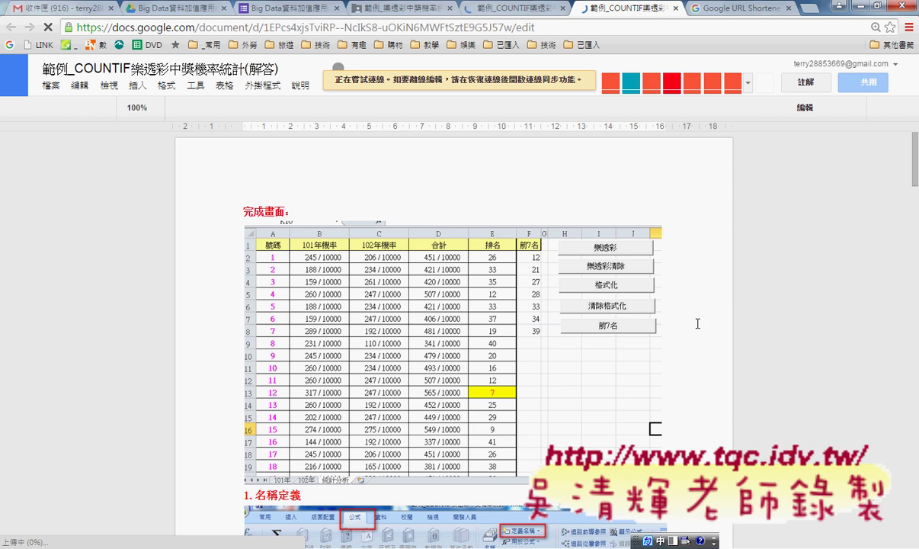
- Scroll the Google Doc down to the Public Sub 前7名() listing and select its code
{"action": "scroll", "coordinate": [700, 322], "scroll_direction": "down", "scroll_amount": 4}
{"action": "scroll", "coordinate": [707, 344], "scroll_direction": "down", "scroll_amount": 10}
{"action": "scroll", "coordinate": [707, 344], "scroll_direction": "down", "scroll_amount": 1}
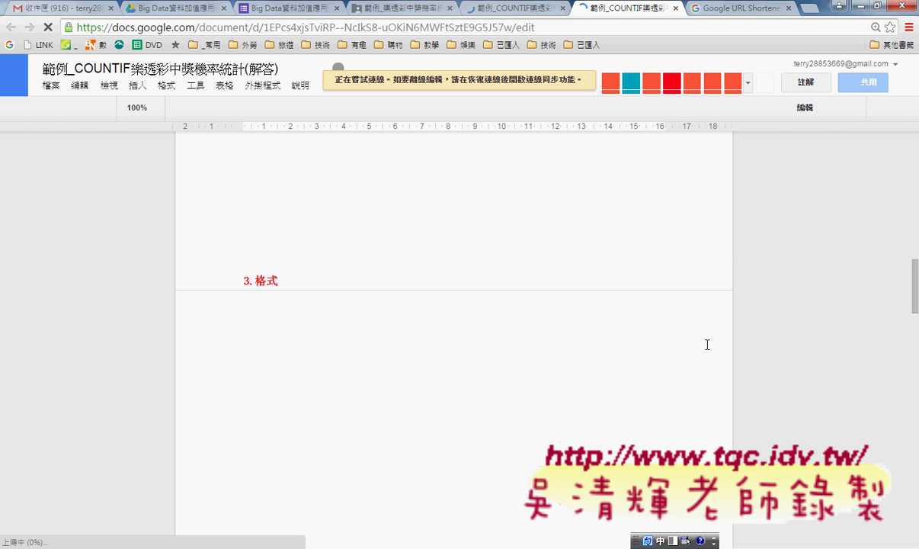
{"action": "scroll", "coordinate": [705, 343], "scroll_direction": "down", "scroll_amount": 7}
{"action": "scroll", "coordinate": [490, 350], "scroll_direction": "down", "scroll_amount": 3}
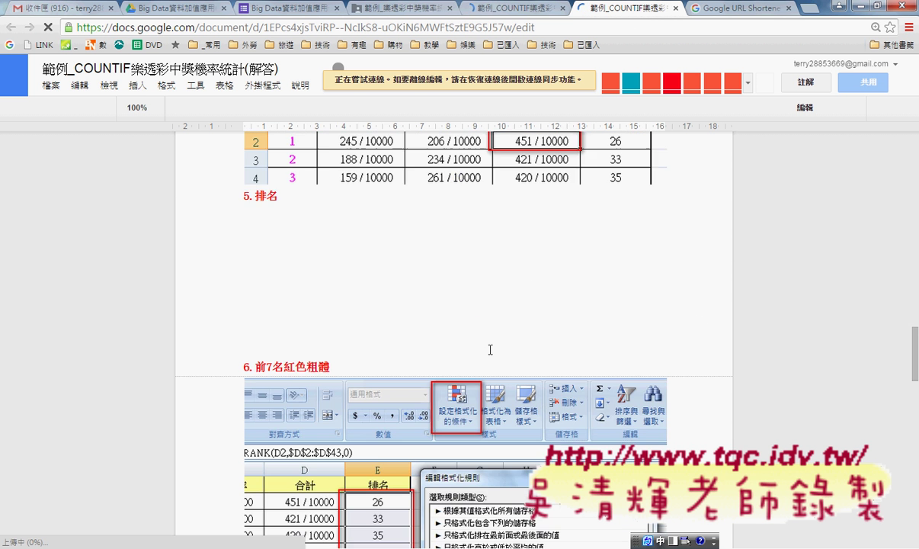
{"action": "scroll", "coordinate": [490, 349], "scroll_direction": "down", "scroll_amount": 5}
{"action": "scroll", "coordinate": [490, 350], "scroll_direction": "down", "scroll_amount": 4}
{"action": "scroll", "coordinate": [490, 350], "scroll_direction": "down", "scroll_amount": 3}
{"action": "scroll", "coordinate": [490, 350], "scroll_direction": "down", "scroll_amount": 5}
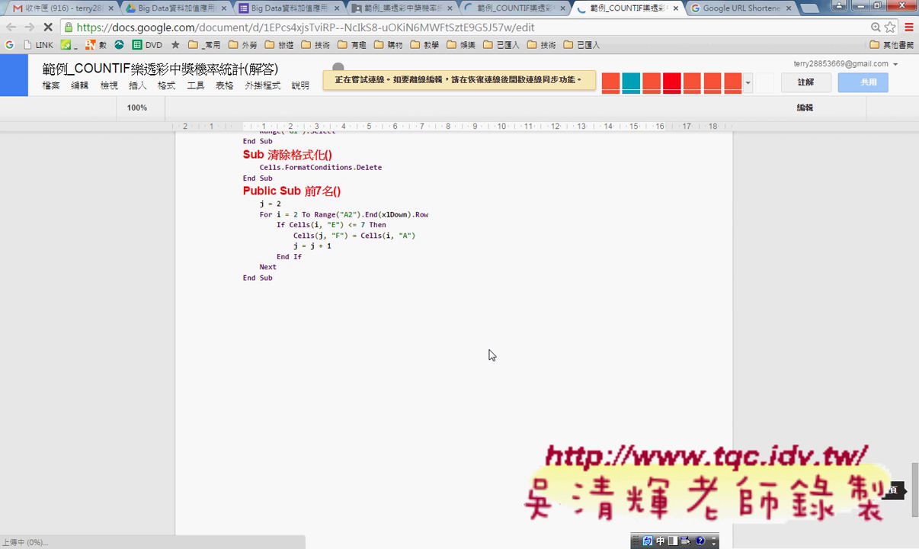
{"action": "scroll", "coordinate": [488, 355], "scroll_direction": "down", "scroll_amount": 1}
{"action": "scroll", "coordinate": [490, 354], "scroll_direction": "up", "scroll_amount": 4}
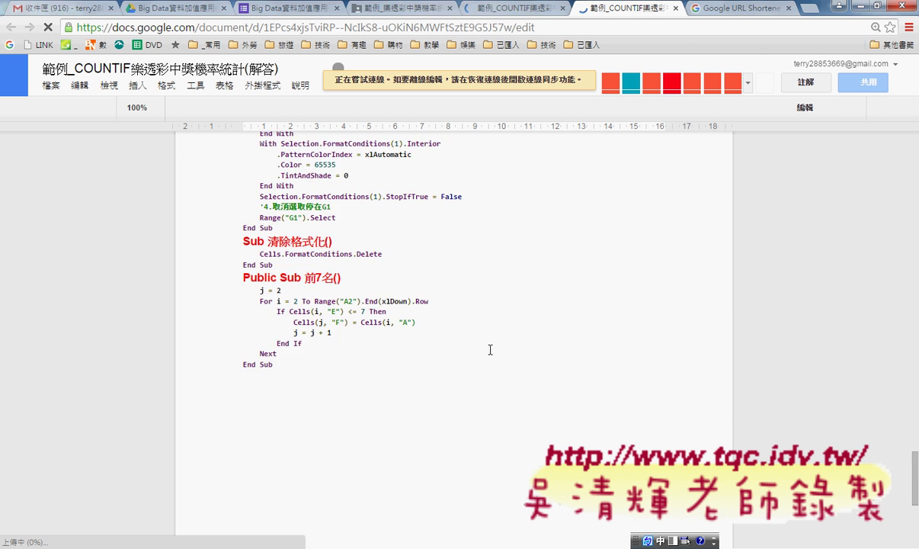
{"action": "scroll", "coordinate": [481, 355], "scroll_direction": "down", "scroll_amount": 2}
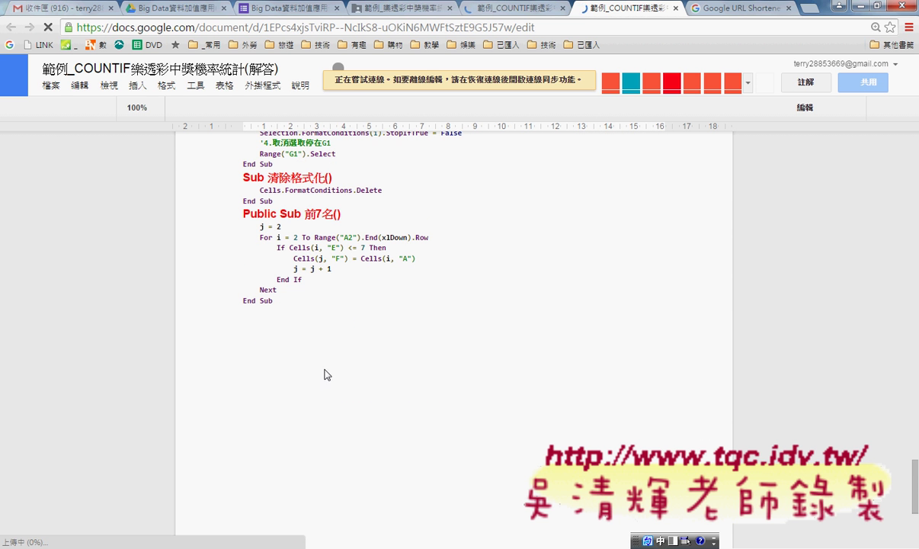
{"action": "mouse_move", "coordinate": [273, 300]}
{"action": "left_mouse_down"}
{"action": "mouse_move", "coordinate": [259, 289]}
{"action": "mouse_move", "coordinate": [240, 212]}
{"action": "left_mouse_up"}
{"action": "key", "text": "ctrl+c"}
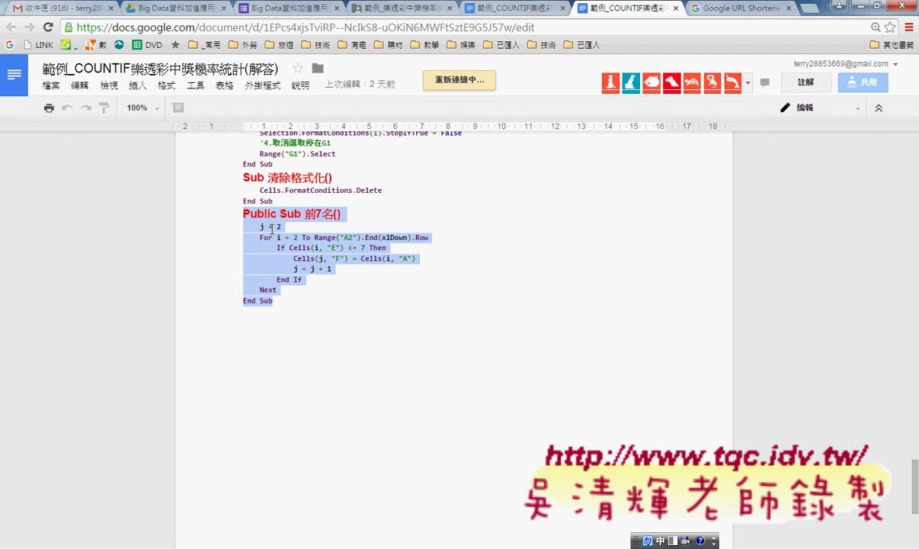
- Paste the 前7名 macro into Module1 and shift the editor to reveal the sheet's buttons
{"action": "left_click", "coordinate": [863, 6]}
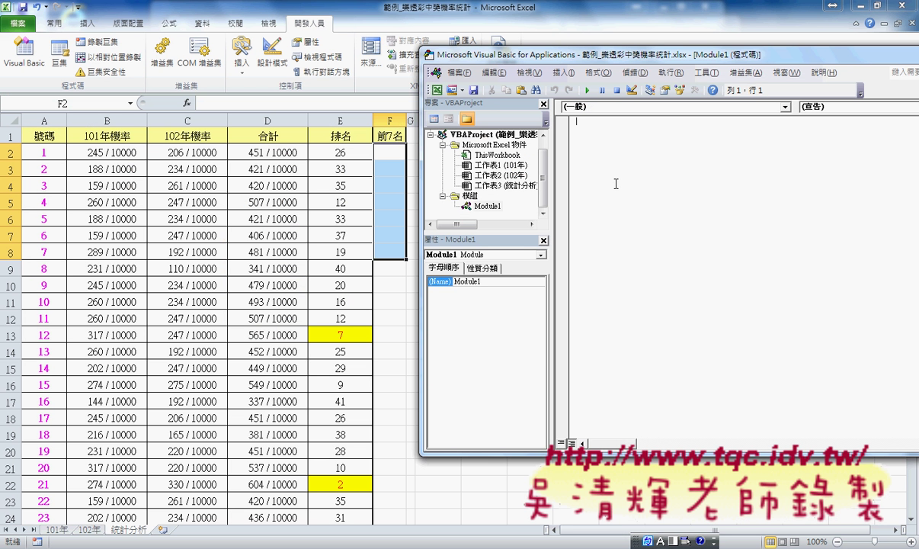
{"action": "key", "text": "ctrl+v"}
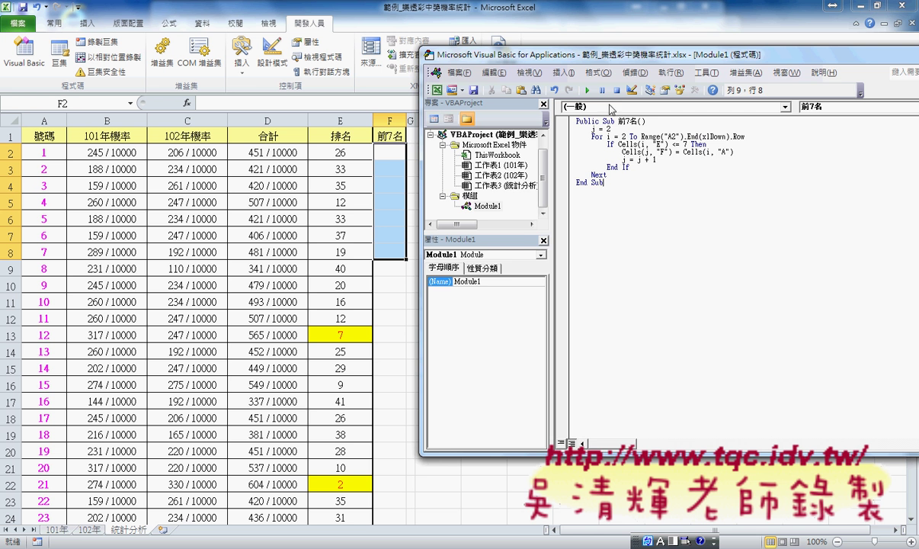
{"action": "left_click_drag", "start_coordinate": [575, 52], "coordinate": [573, 289]}
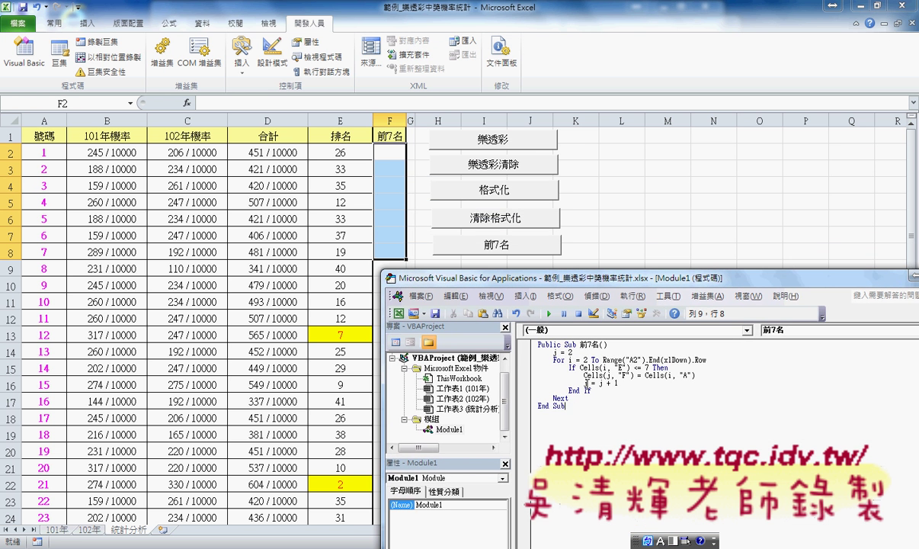
{"action": "left_click_drag", "start_coordinate": [664, 277], "coordinate": [659, 218]}
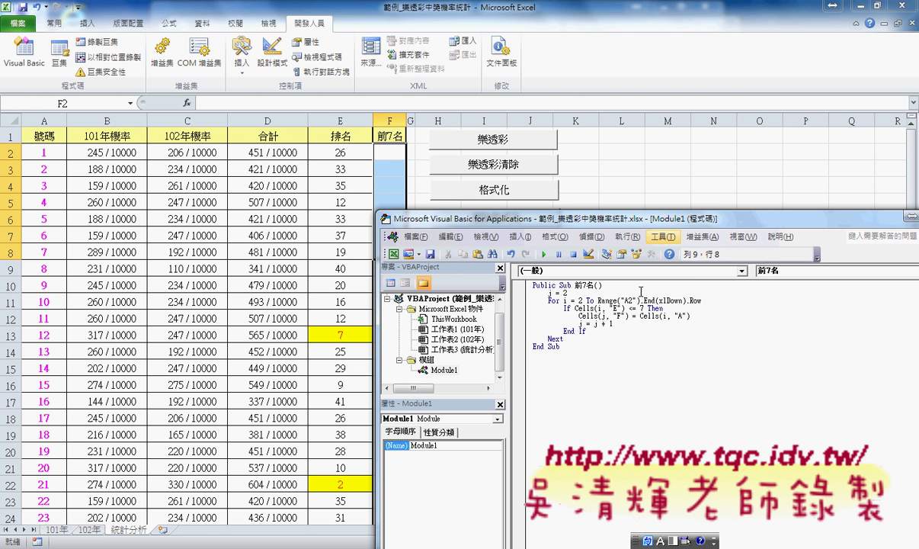
- Set the code font size to 12 on the 撰寫風格 tab of the editor's Options
{"action": "left_click", "coordinate": [662, 237]}
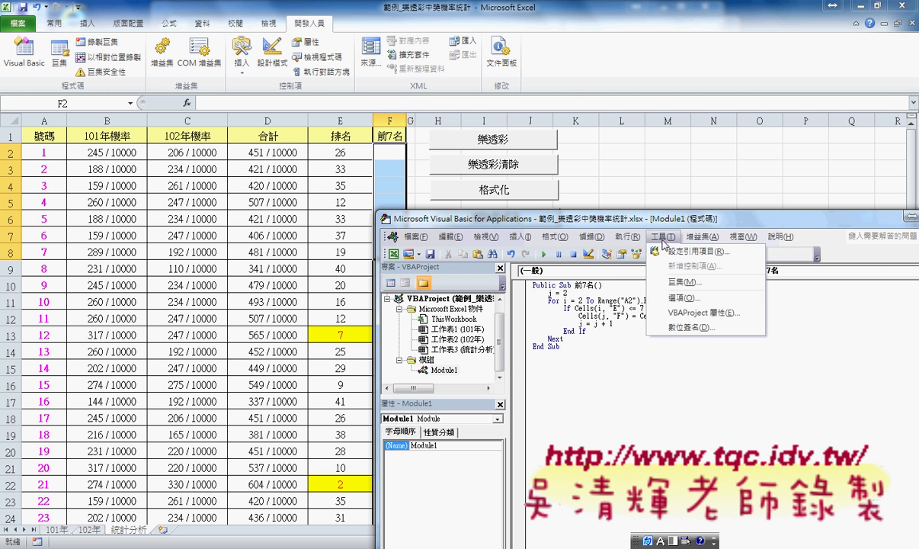
{"action": "left_click", "coordinate": [681, 297]}
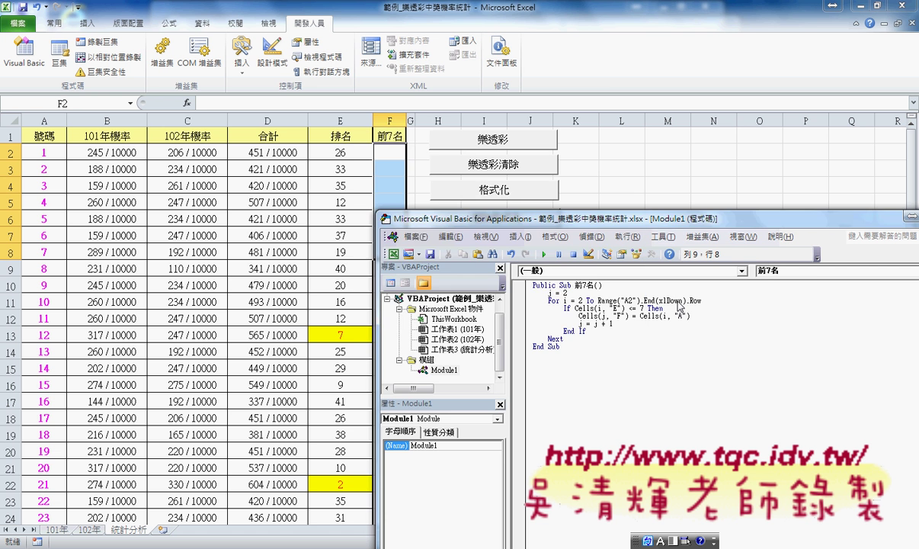
{"action": "left_click", "coordinate": [377, 139]}
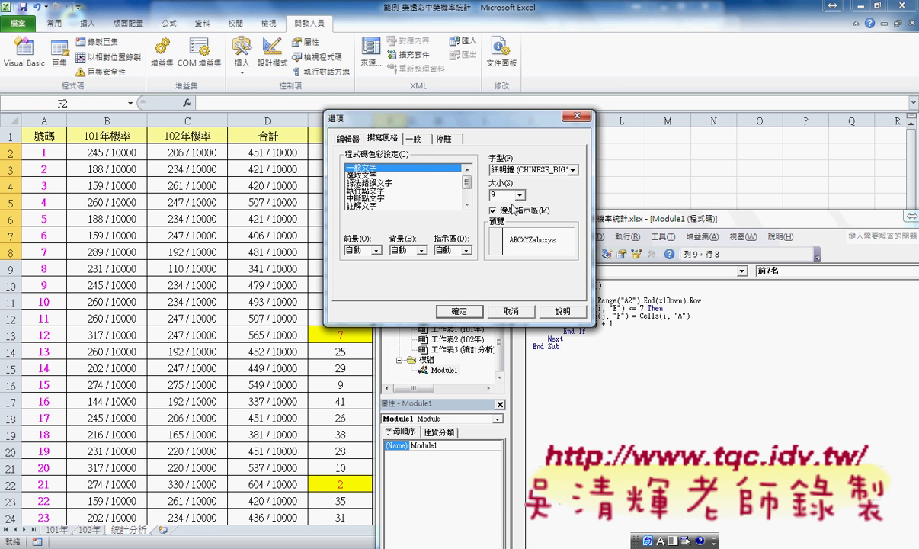
{"action": "left_click", "coordinate": [519, 196]}
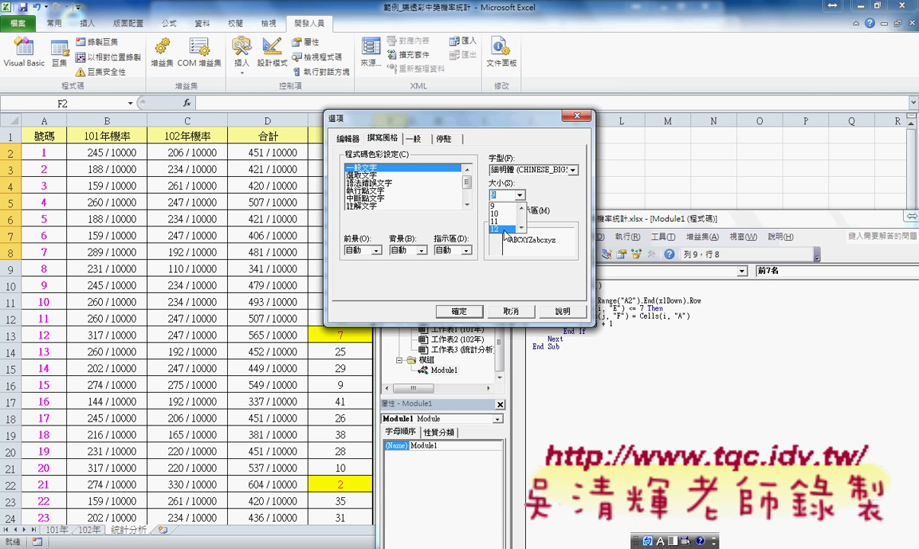
{"action": "left_click", "coordinate": [504, 229]}
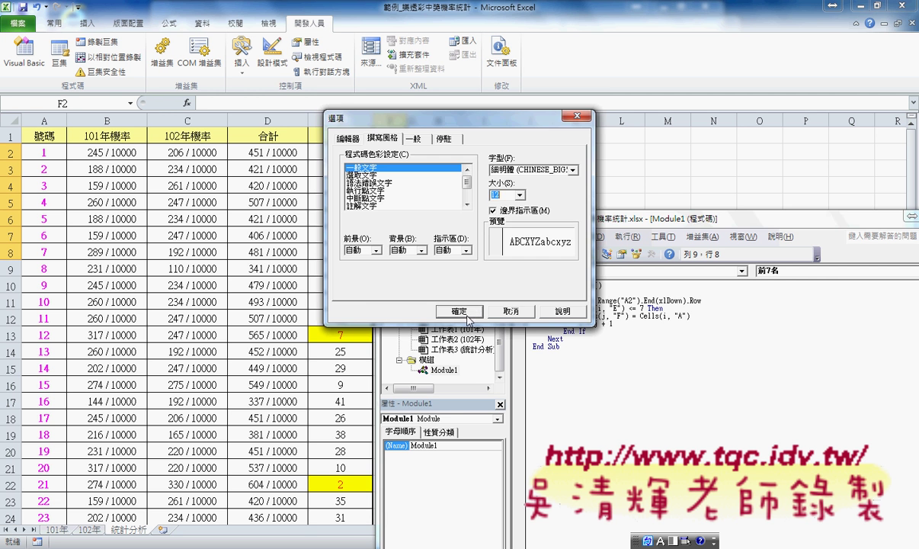
{"action": "left_click", "coordinate": [459, 312]}
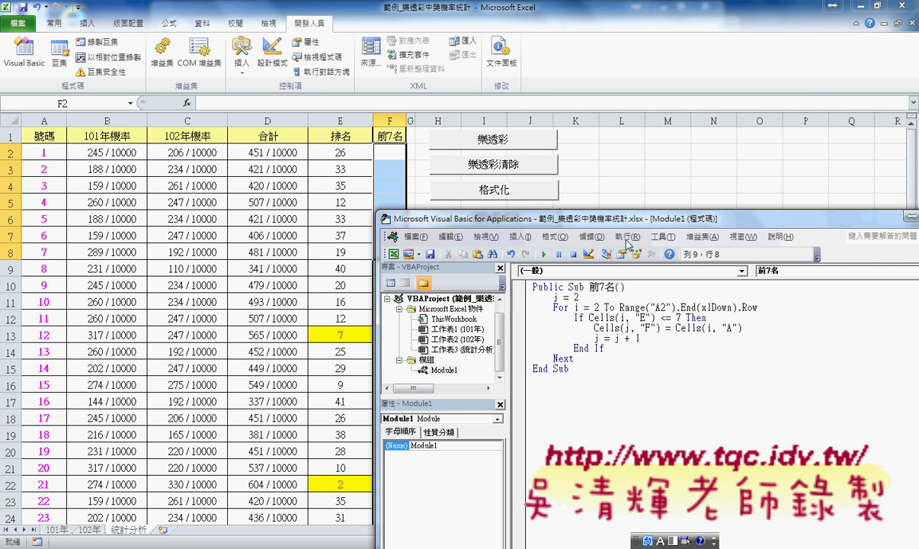
- Remove the pasted 前7名 macro from Module1 entirely, dismissing the compile error along the way
{"action": "left_click_drag", "start_coordinate": [615, 221], "coordinate": [618, 276]}
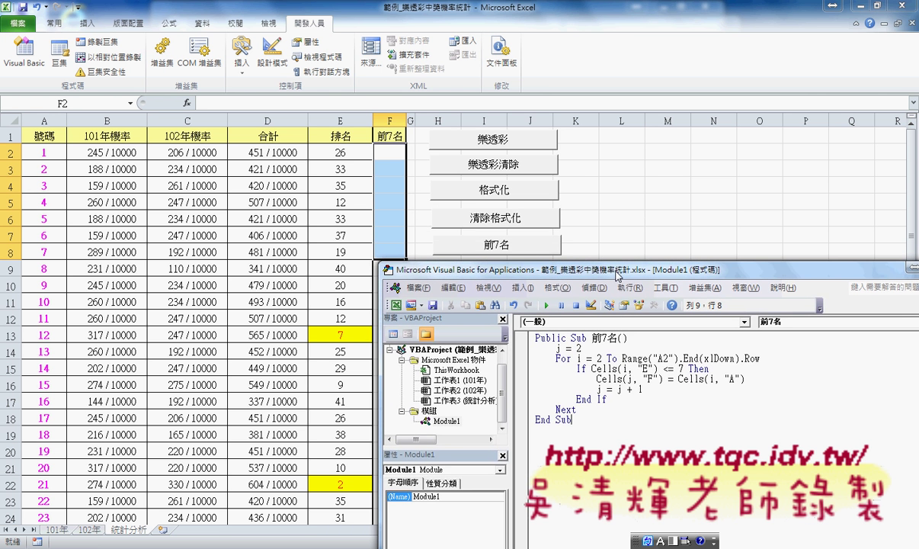
{"action": "mouse_move", "coordinate": [509, 269]}
{"action": "left_mouse_down"}
{"action": "mouse_move", "coordinate": [424, 116]}
{"action": "mouse_move", "coordinate": [355, 85]}
{"action": "left_mouse_up"}
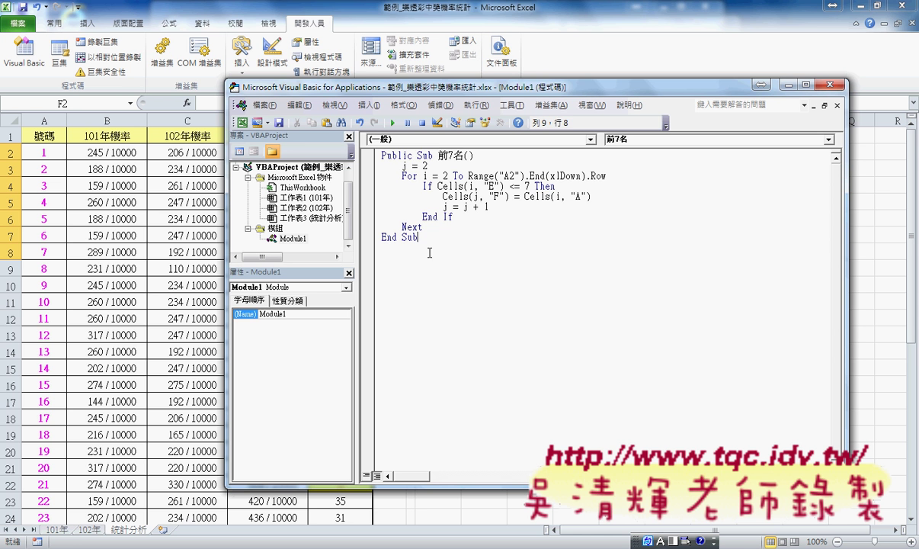
{"action": "left_click", "coordinate": [430, 252]}
{"action": "left_click_drag", "start_coordinate": [438, 155], "coordinate": [464, 155]}
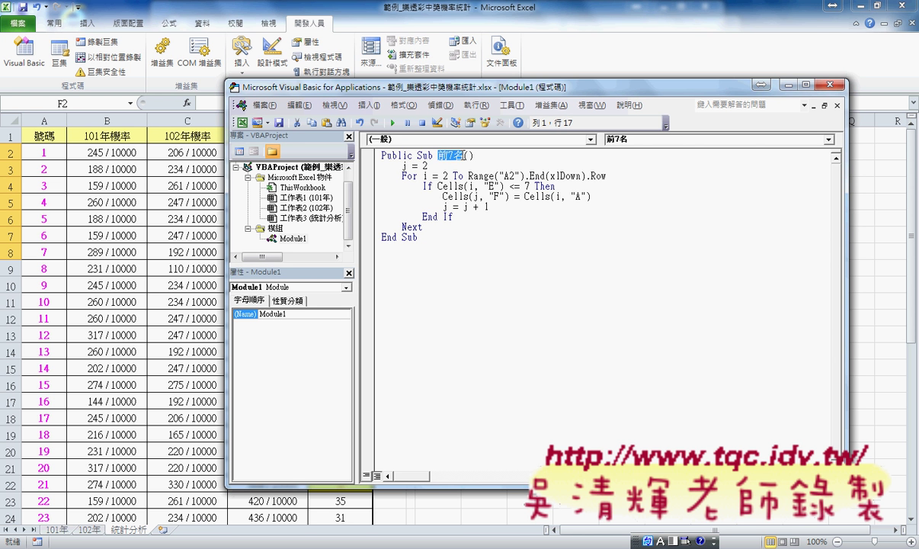
{"action": "key", "text": "Delete"}
{"action": "left_click", "coordinate": [391, 207]}
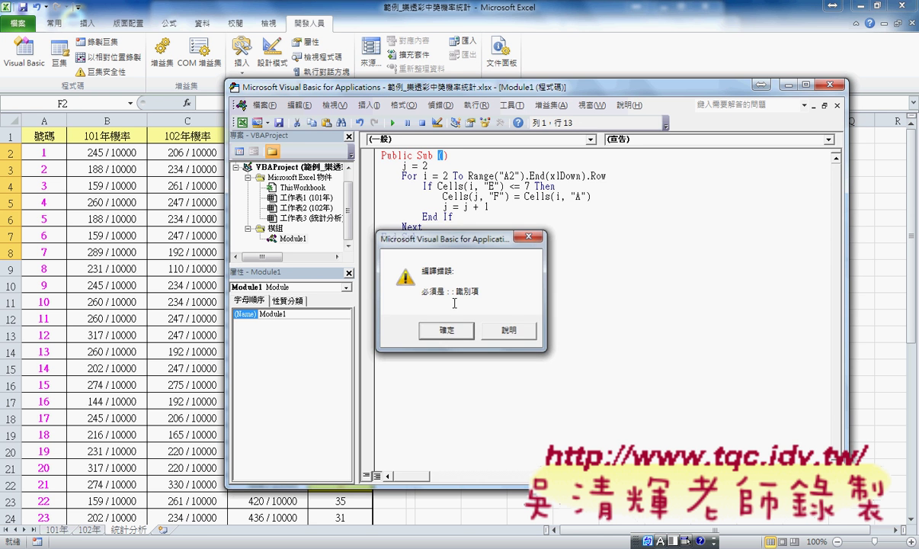
{"action": "left_click", "coordinate": [446, 324]}
{"action": "mouse_move", "coordinate": [432, 259]}
{"action": "left_mouse_down"}
{"action": "mouse_move", "coordinate": [384, 156]}
{"action": "mouse_move", "coordinate": [385, 129]}
{"action": "left_mouse_up"}
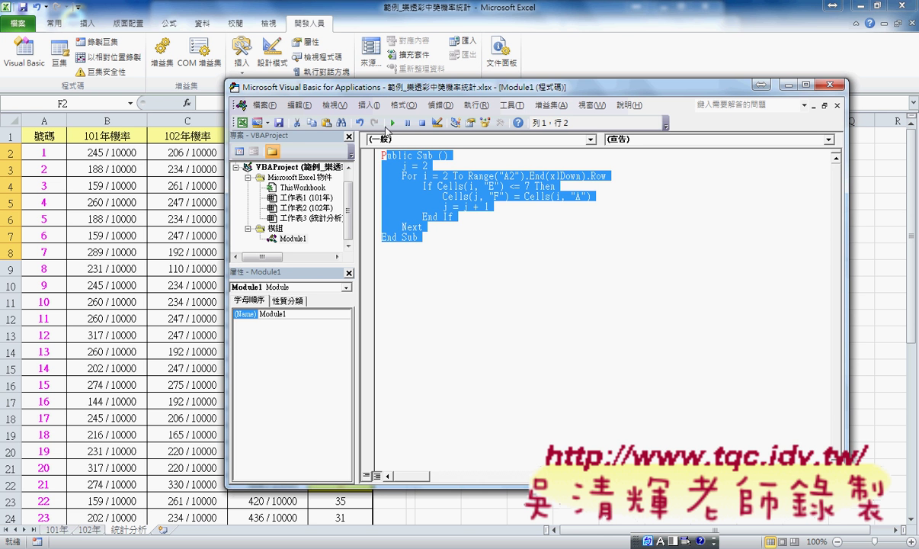
{"action": "left_click_drag", "start_coordinate": [468, 261], "coordinate": [354, 135]}
{"action": "key", "text": "Delete"}
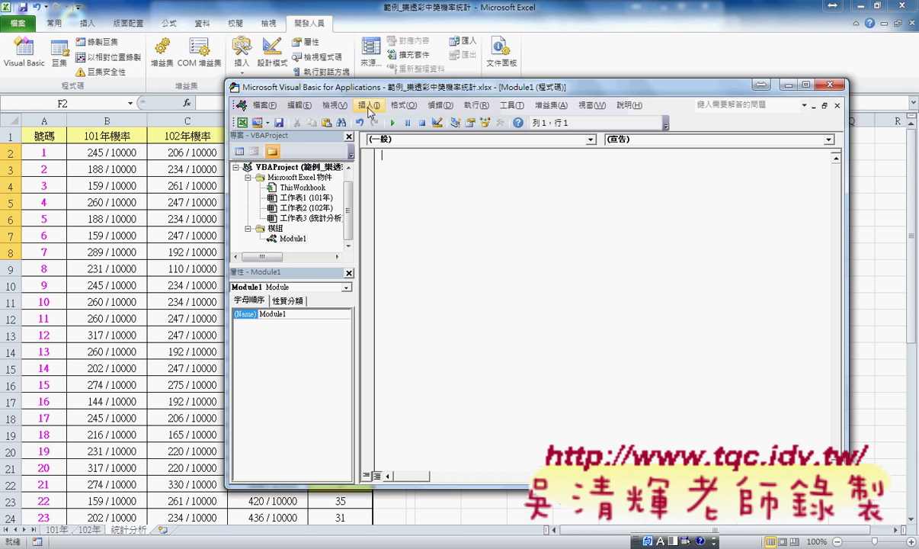
- Add a Public Sub named 前7名 through 插入 > 程序... and select its name in the header
{"action": "left_click", "coordinate": [373, 107]}
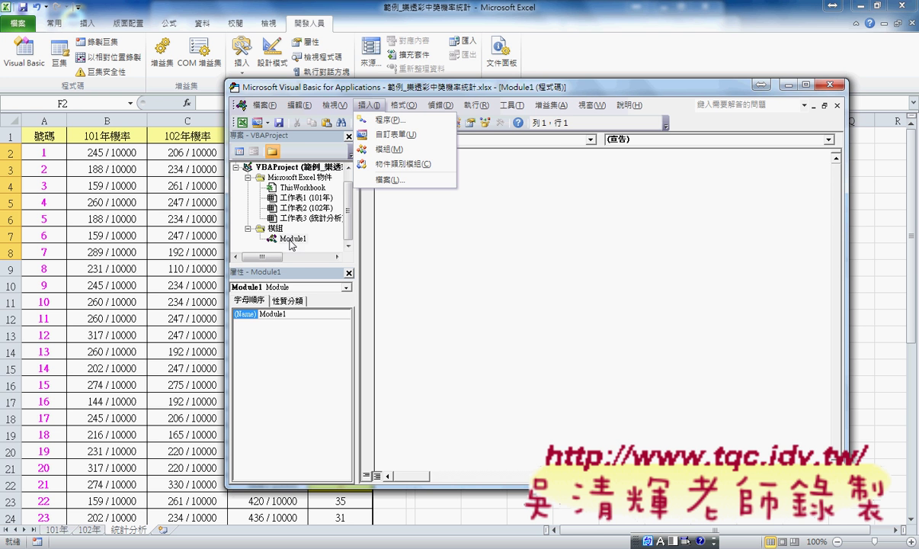
{"action": "left_click", "coordinate": [396, 121]}
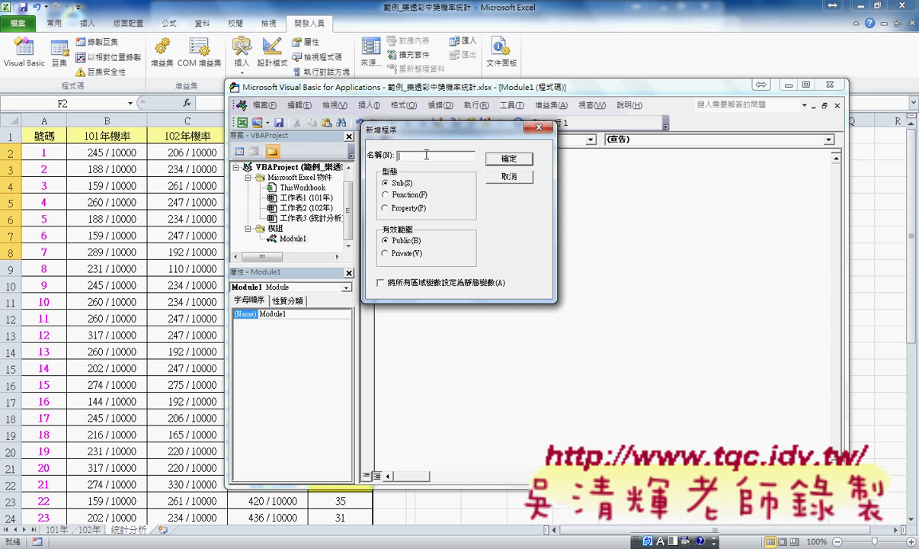
{"action": "type", "text": "前7名"}
{"action": "left_click", "coordinate": [492, 159]}
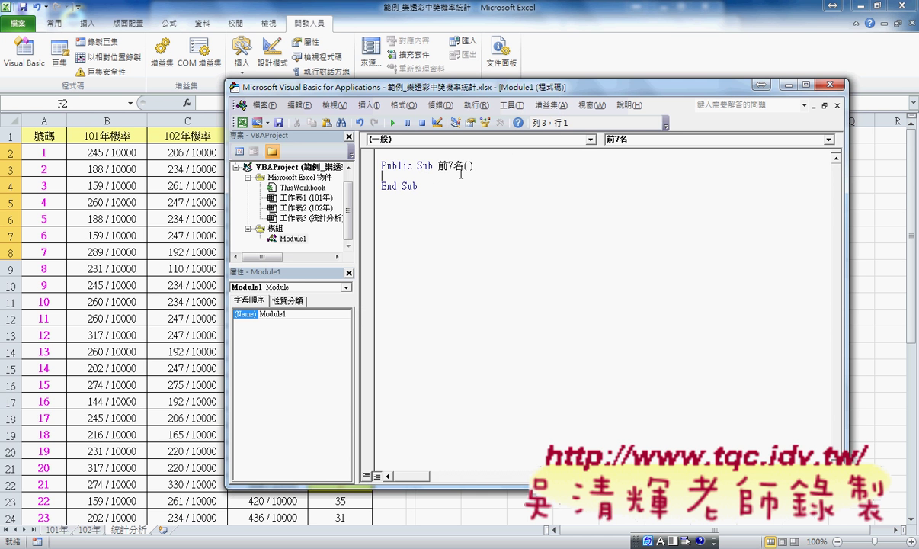
{"action": "left_click", "coordinate": [418, 165]}
{"action": "double_click", "coordinate": [439, 165]}
- Add the indented line j = 2 inside the 前7名 procedure
{"action": "left_click_drag", "start_coordinate": [416, 87], "coordinate": [611, 79]}
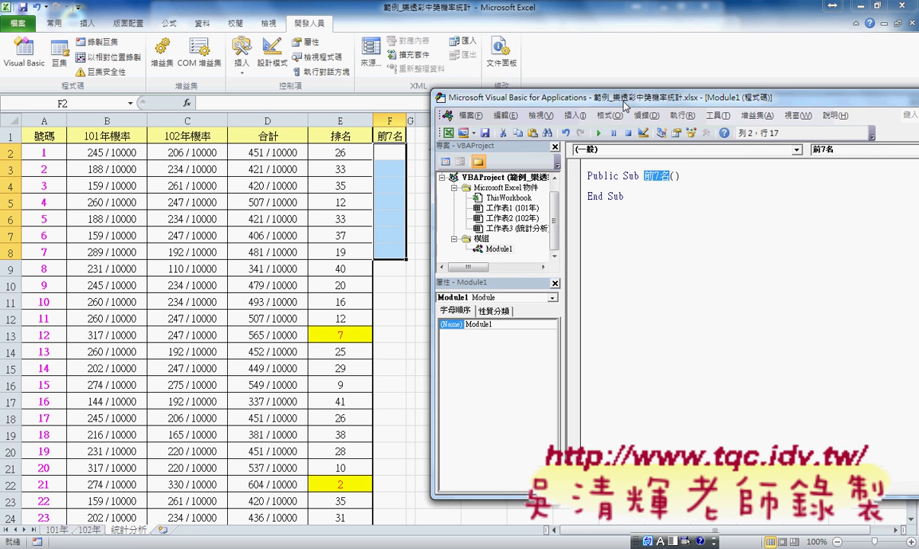
{"action": "key", "text": "Down"}
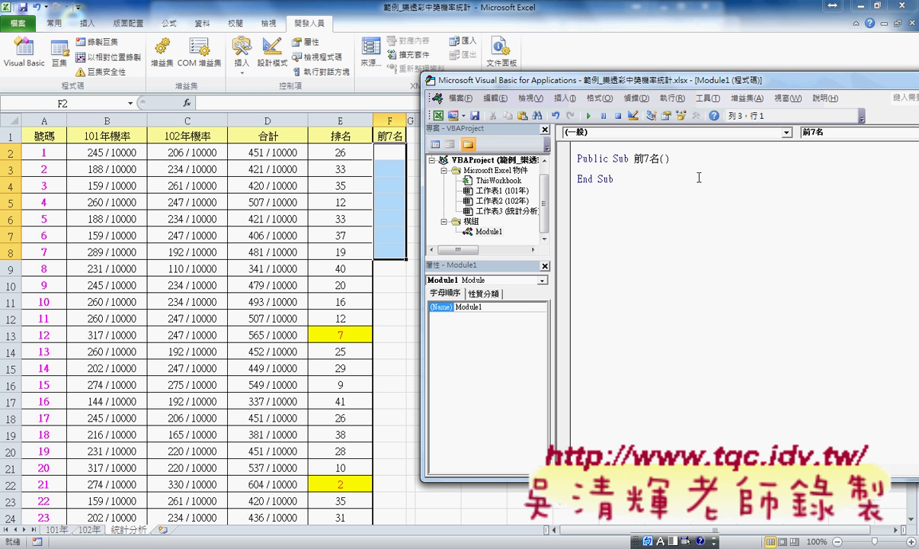
{"action": "key", "text": "Tab"}
{"action": "type", "text": "j"}
{"action": "type", "text": "=2"}
{"action": "key", "text": "Return"}
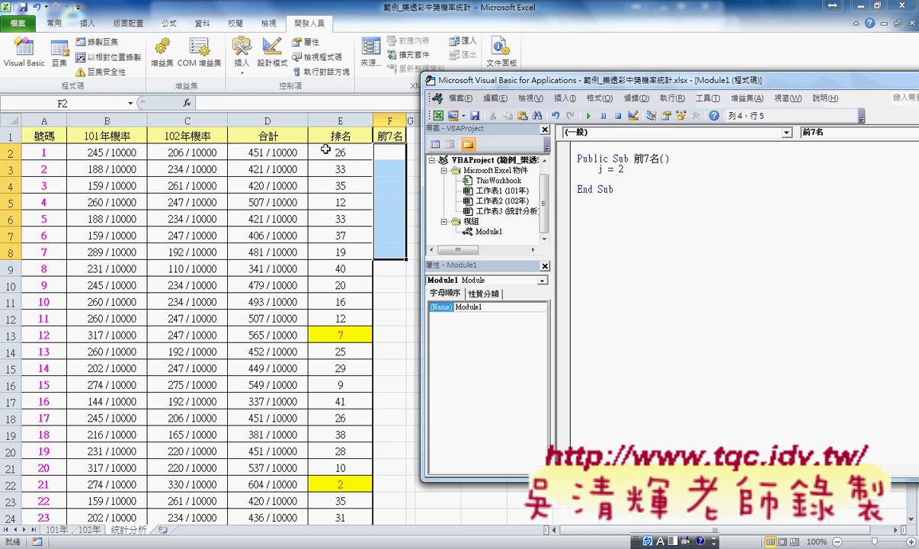
- Bring up the 統計分析 sheet and scroll to confirm the data ends at row 43
{"action": "left_click", "coordinate": [49, 152]}
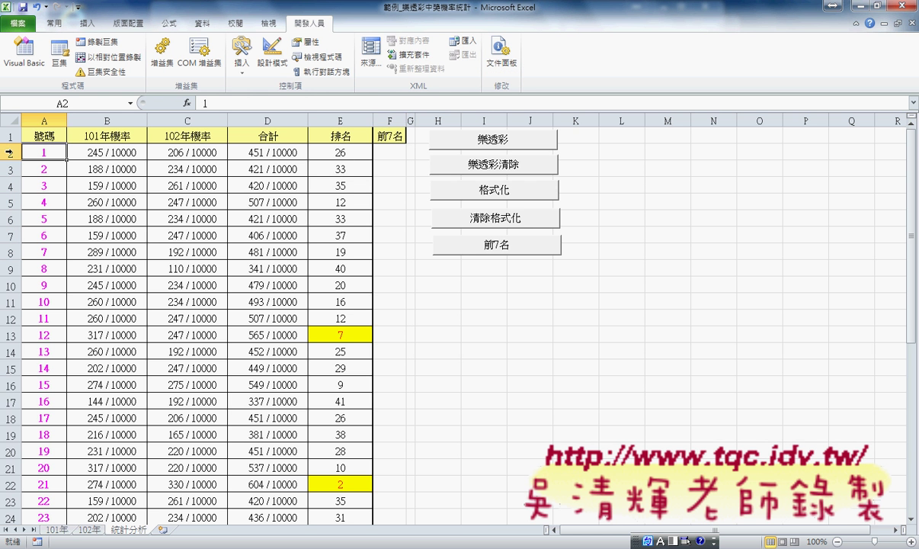
{"action": "scroll", "coordinate": [15, 145], "scroll_direction": "down", "scroll_amount": 7}
{"action": "scroll", "coordinate": [37, 187], "scroll_direction": "down", "scroll_amount": 2}
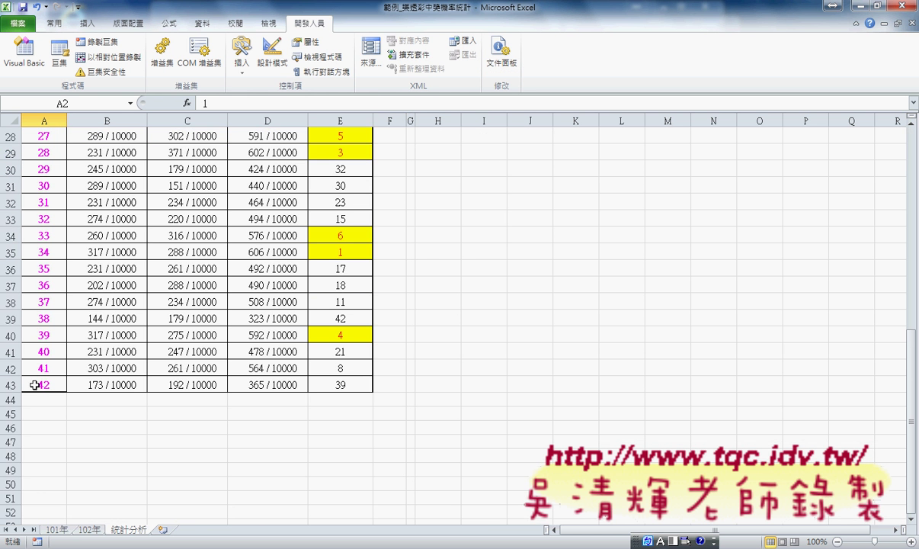
- Back in the editor, type a For i = 2 To 43 … Next loop into 前7名
{"action": "scroll", "coordinate": [34, 377], "scroll_direction": "up", "scroll_amount": 5}
{"action": "scroll", "coordinate": [42, 370], "scroll_direction": "up", "scroll_amount": 4}
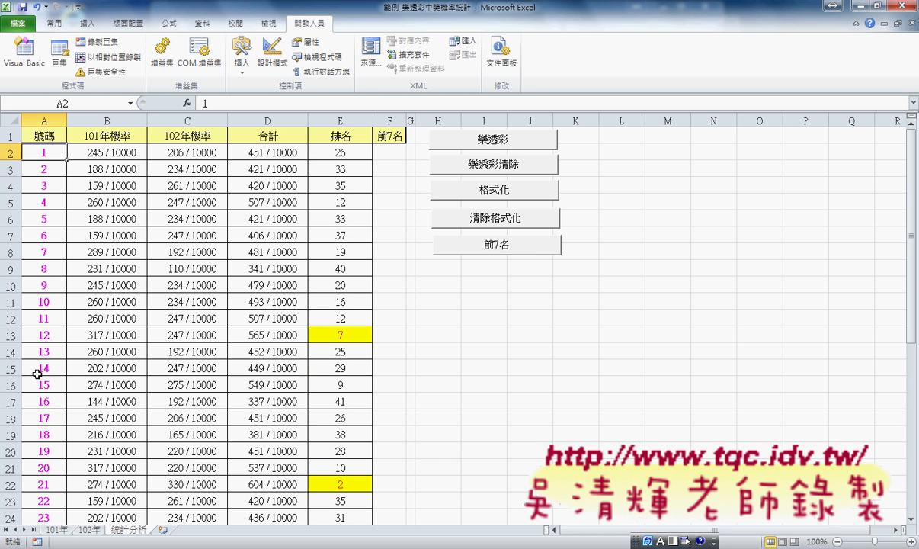
{"action": "mouse_move", "coordinate": [252, 544]}
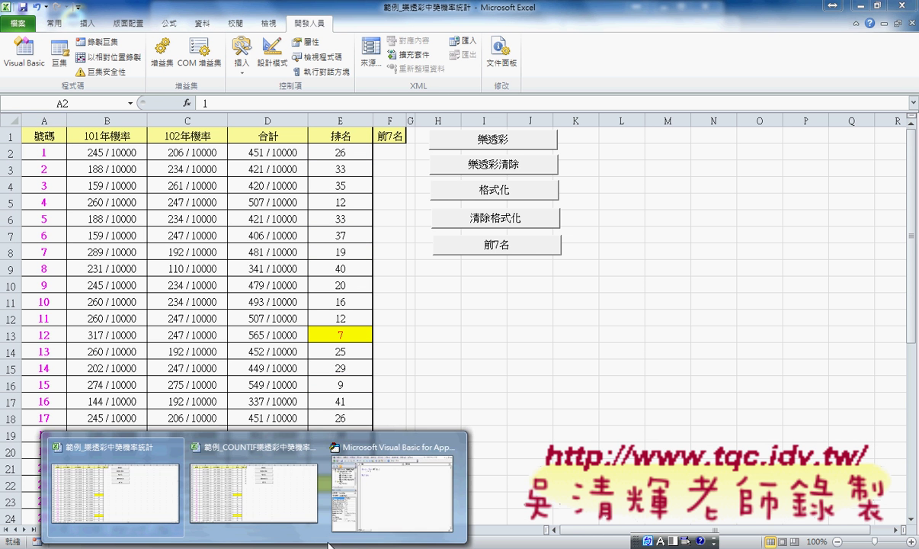
{"action": "left_click", "coordinate": [386, 517]}
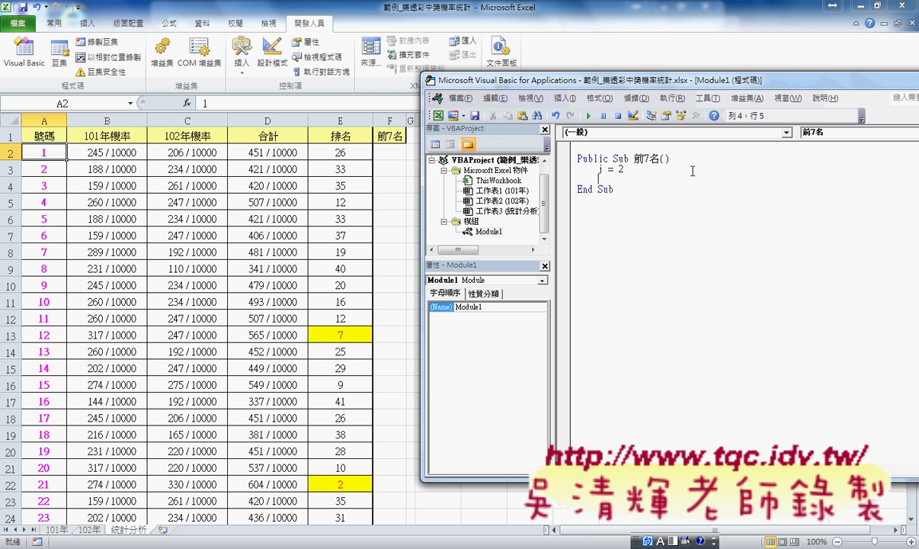
{"action": "type", "text": "f"}
{"action": "type", "text": "or "}
{"action": "type", "text": "i"}
{"action": "type", "text": "="}
{"action": "type", "text": "2 to "}
{"action": "type", "text": "43"}
{"action": "key", "text": "Return"}
{"action": "key", "text": "Return"}
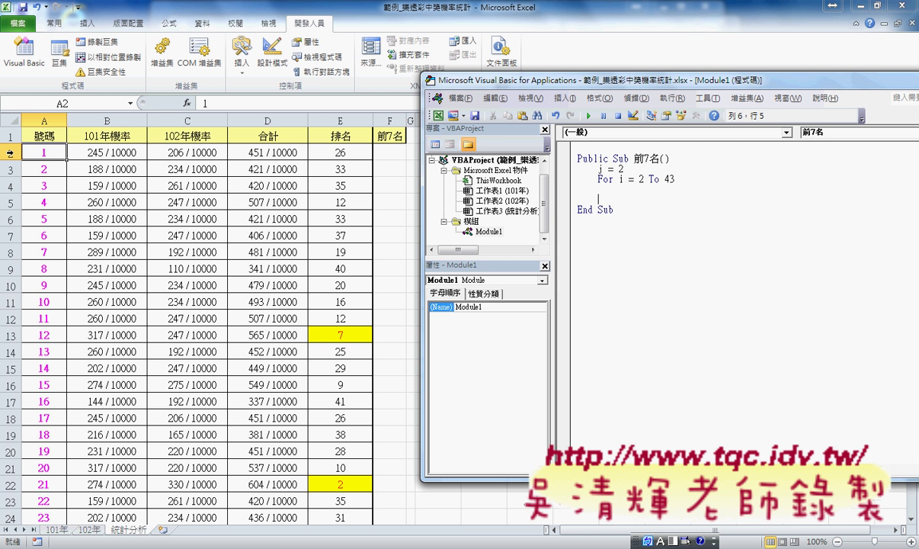
{"action": "type", "text": "nex"}
{"action": "type", "text": "t"}
- Review the For line by highlighting i =, the start value 2 and the end value 43
{"action": "left_click", "coordinate": [619, 180]}
{"action": "left_click_drag", "start_coordinate": [619, 179], "coordinate": [640, 180]}
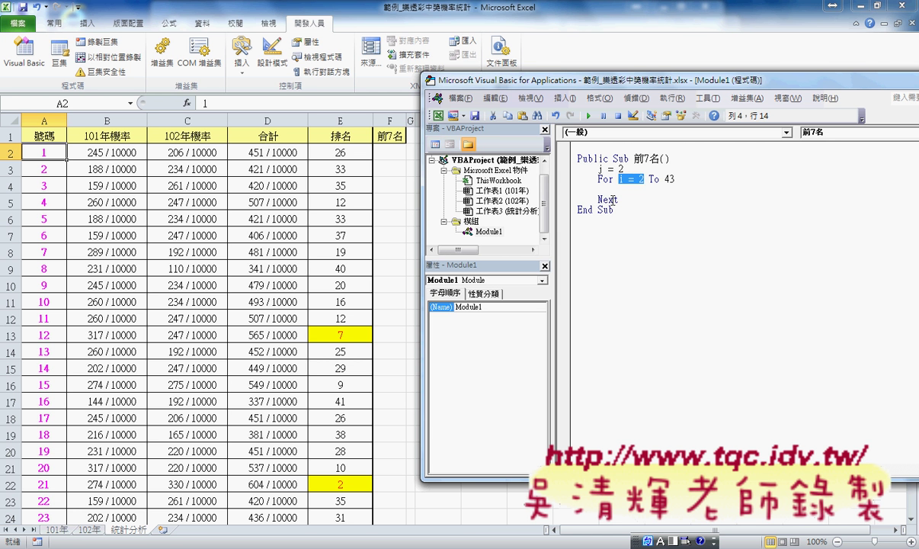
{"action": "left_click", "coordinate": [613, 198]}
{"action": "double_click", "coordinate": [640, 179]}
{"action": "left_click", "coordinate": [602, 198]}
{"action": "key", "text": "Right"}
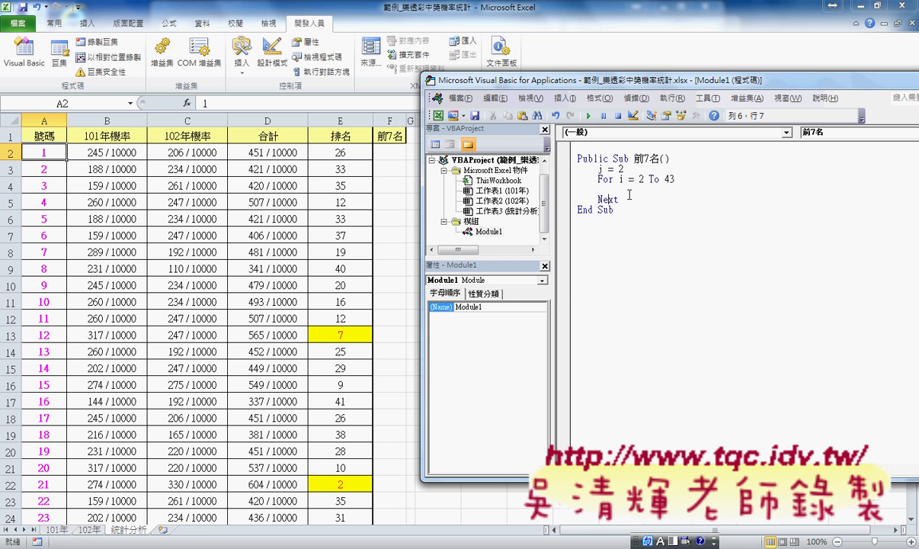
{"action": "double_click", "coordinate": [669, 179]}
- On the blank line inside the loop, type if cells(i,"E")<=7 then
{"action": "left_click", "coordinate": [622, 190]}
{"action": "type", "text": "i"}
{"action": "type", "text": "ce"}
{"action": "type", "text": "lls"}
{"action": "type", "text": "("}
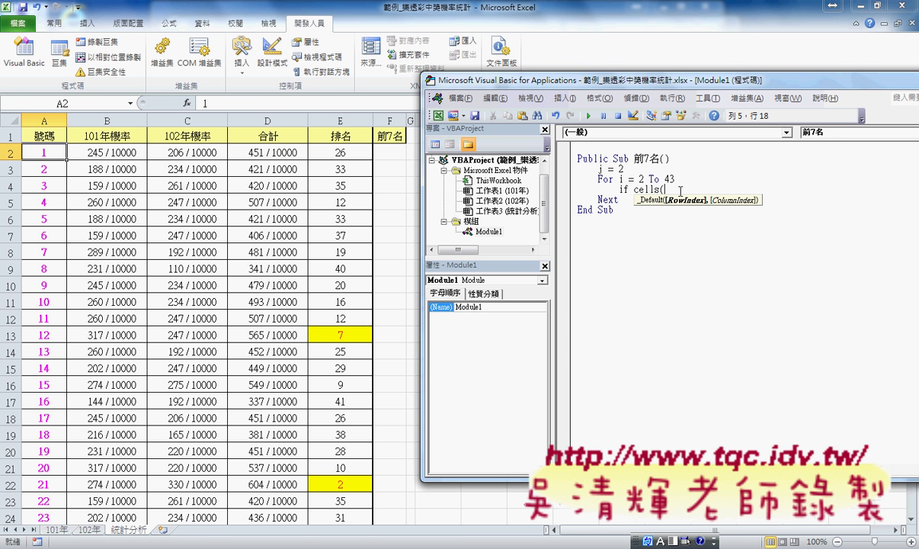
{"action": "type", "text": "i,"}
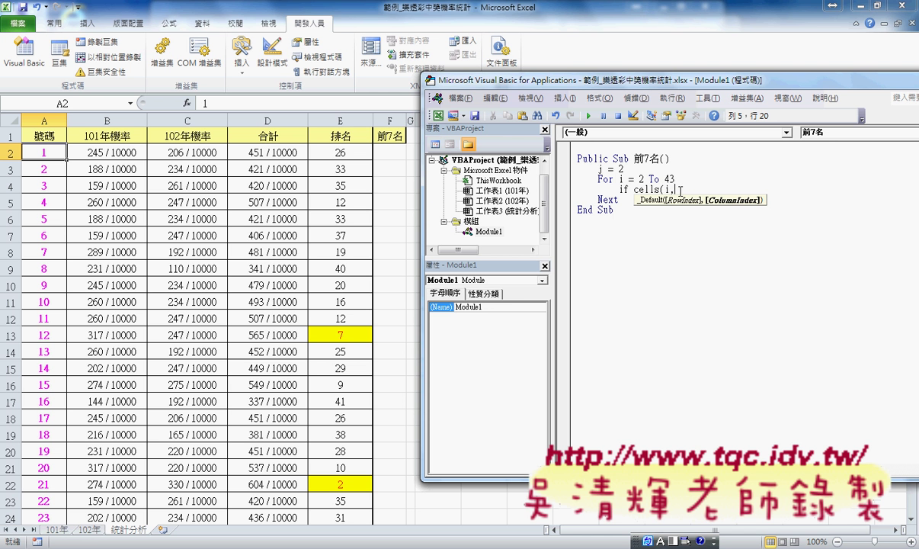
{"action": "type", "text": "\""}
{"action": "type", "text": "E"}
{"action": "type", "text": "\")"}
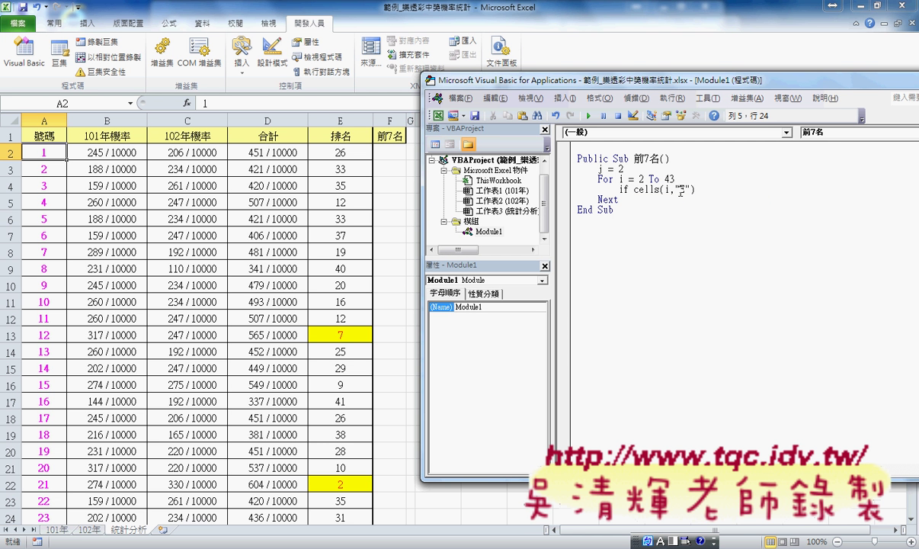
{"action": "type", "text": "<=7"}
{"action": "type", "text": " t"}
{"action": "type", "text": "hen"}
- Close the If block with End If and put an indented Cells(j, "F") = Cells(i, "A") line inside it
{"action": "key", "text": "Return"}
{"action": "key", "text": "Return"}
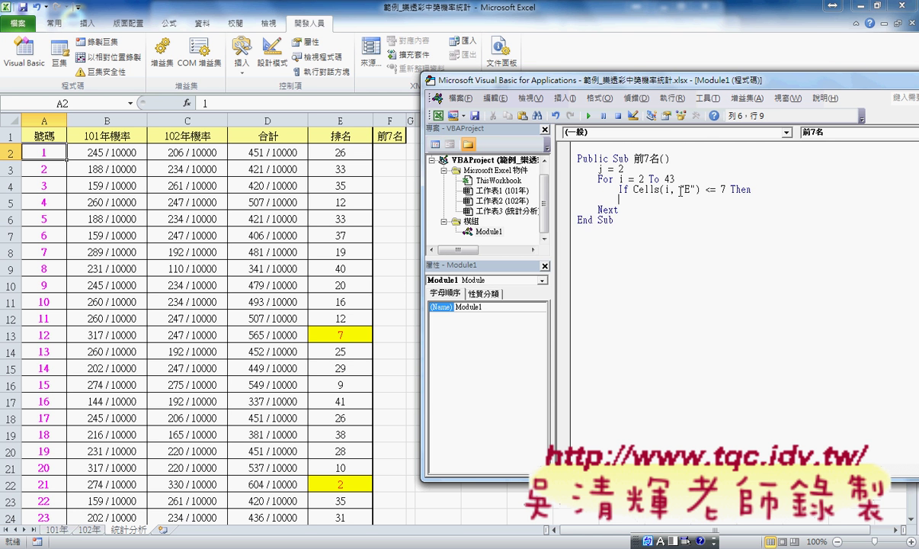
{"action": "type", "text": "en"}
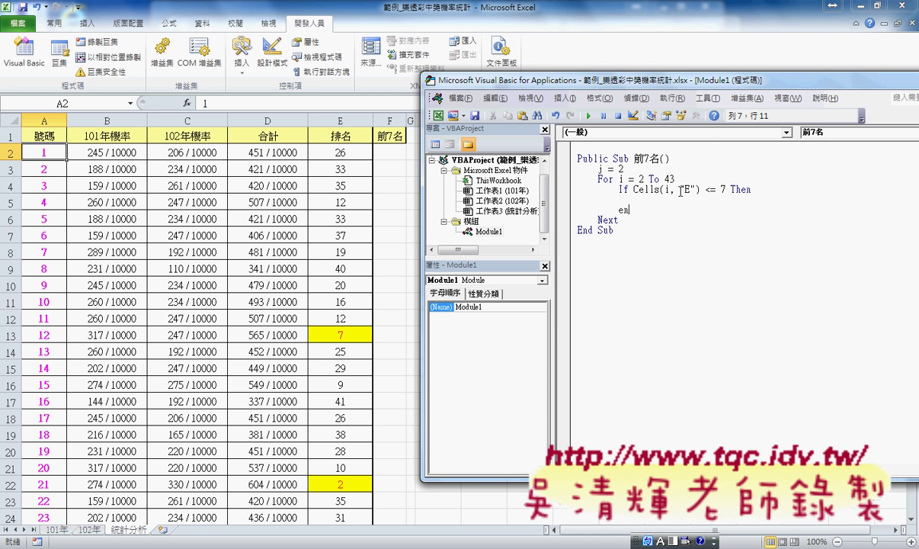
{"action": "type", "text": "d if"}
{"action": "key", "text": "Up"}
{"action": "key", "text": "Tab"}
{"action": "type", "text": "cel"}
{"action": "type", "text": "ls"}
{"action": "type", "text": "("}
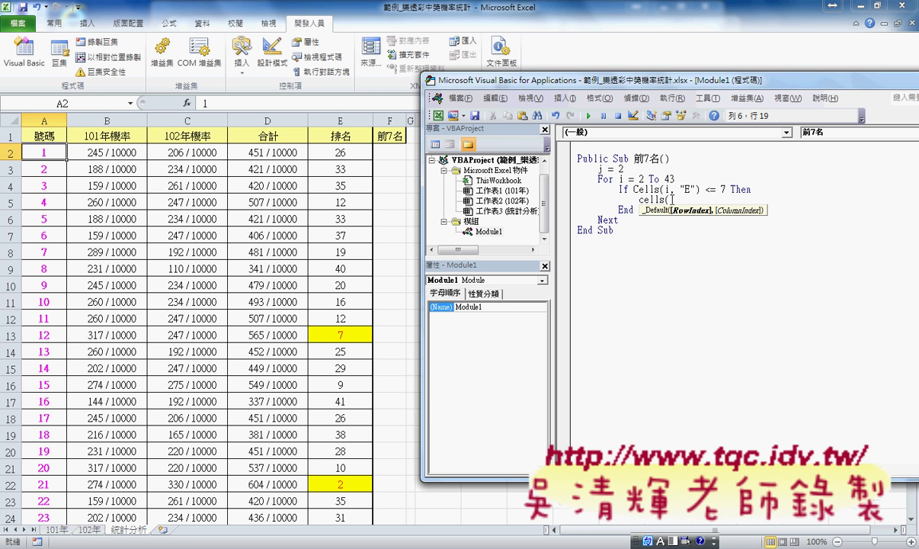
{"action": "type", "text": "j,"}
{"action": "type", "text": "\"F"}
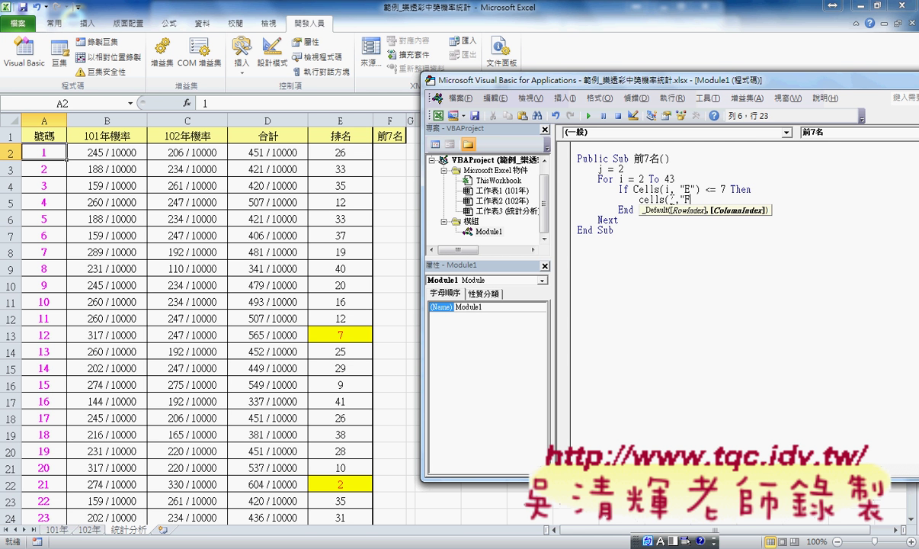
{"action": "type", "text": "\""}
{"action": "type", "text": ")="}
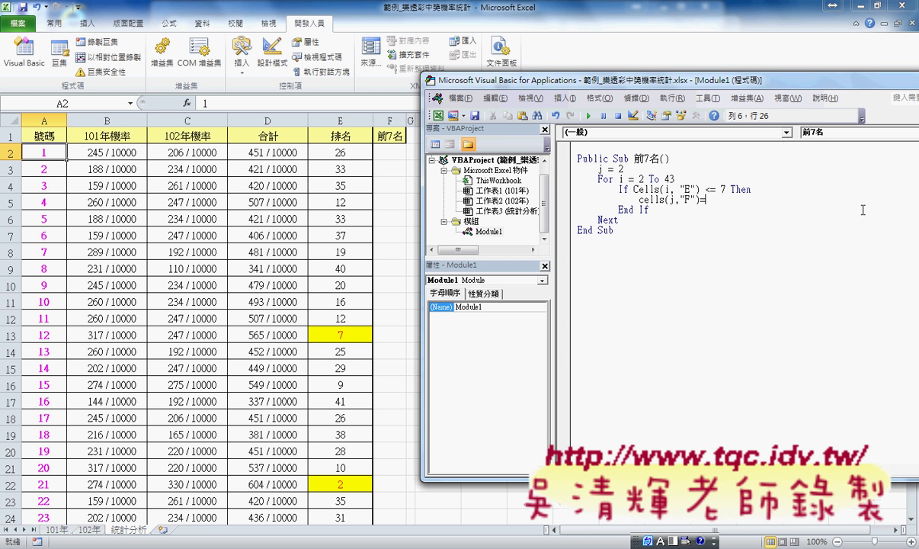
{"action": "type", "text": "cells"}
{"action": "type", "text": "(i"}
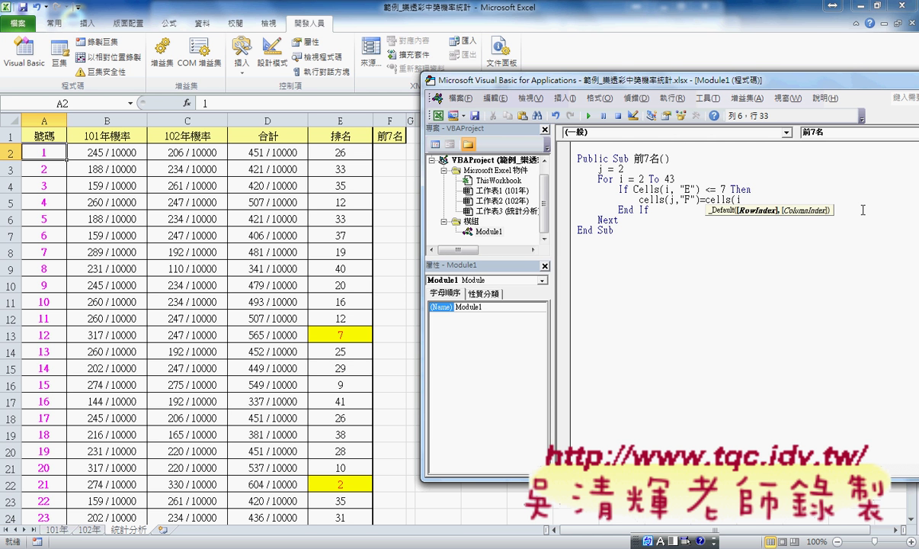
{"action": "type", "text": ",\"A"}
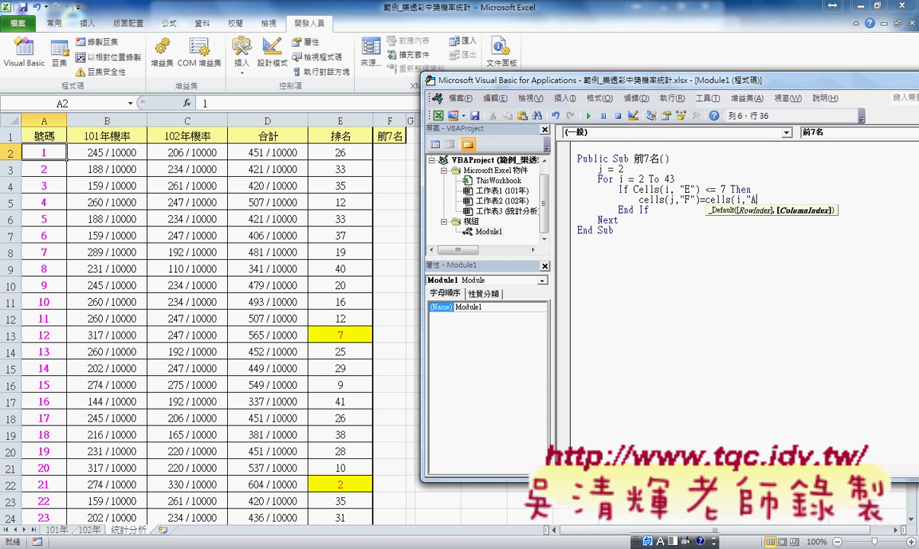
{"action": "type", "text": "\")"}
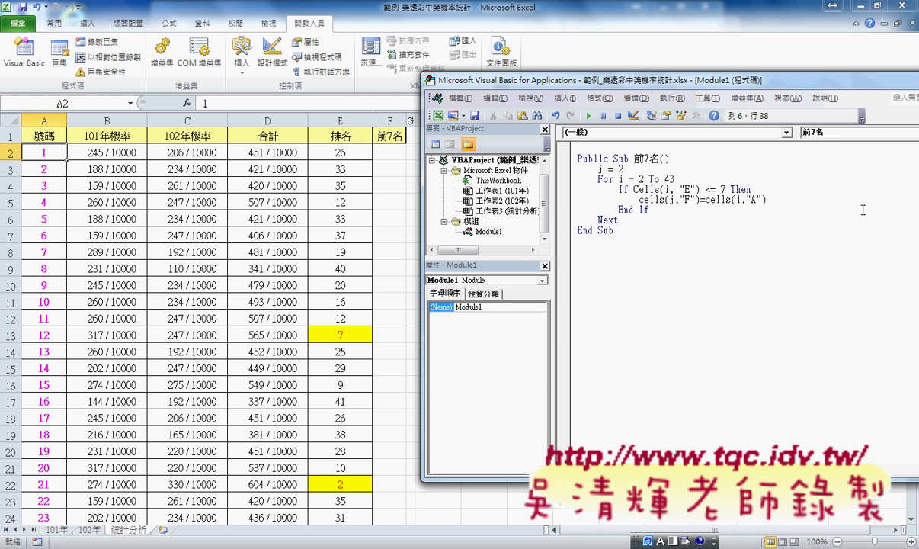
{"action": "key", "text": "Down"}
{"action": "key", "text": "Down"}
{"action": "key", "text": "Down"}
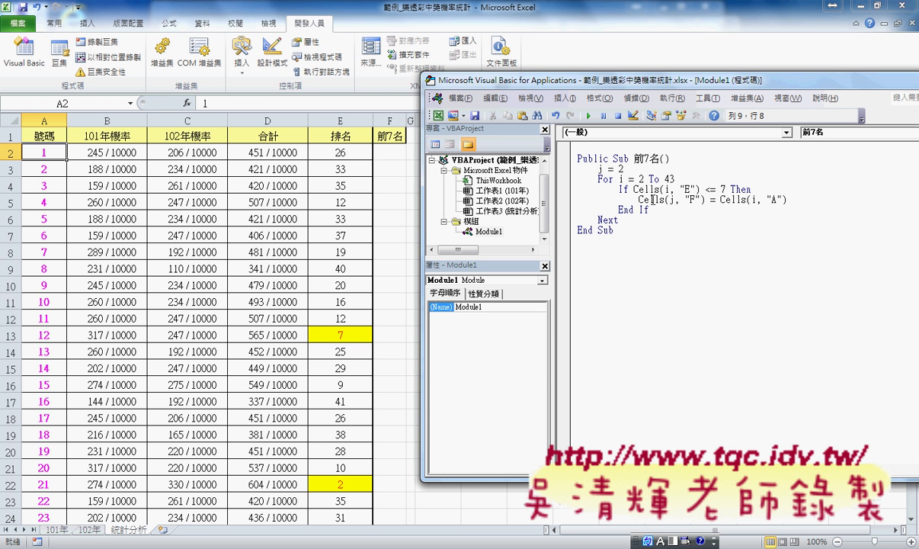
{"action": "double_click", "coordinate": [669, 198]}
{"action": "left_click_drag", "start_coordinate": [626, 170], "coordinate": [599, 169]}
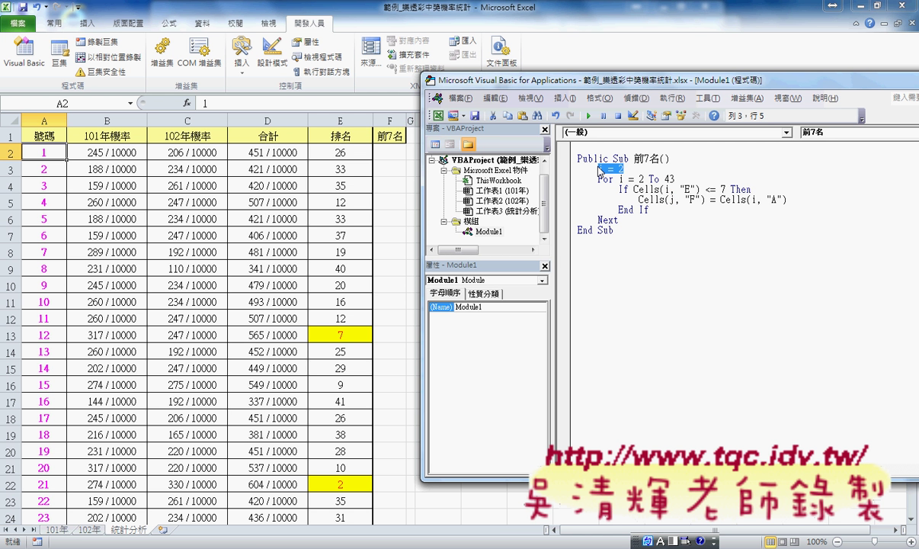
- Add j = j + 1 on a new line after the copy statement
{"action": "left_click", "coordinate": [791, 200]}
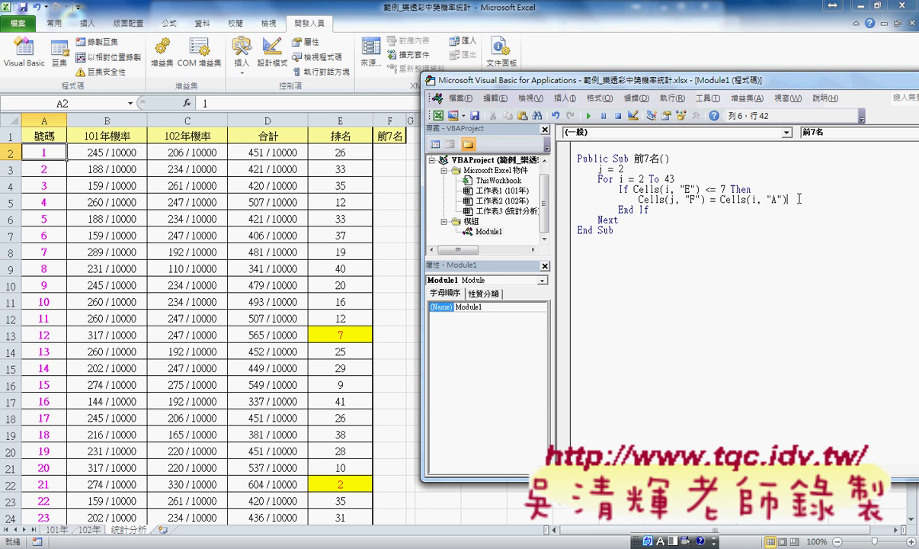
{"action": "left_click", "coordinate": [682, 211]}
{"action": "key", "text": "Up"}
{"action": "left_click", "coordinate": [799, 199]}
{"action": "key", "text": "Return"}
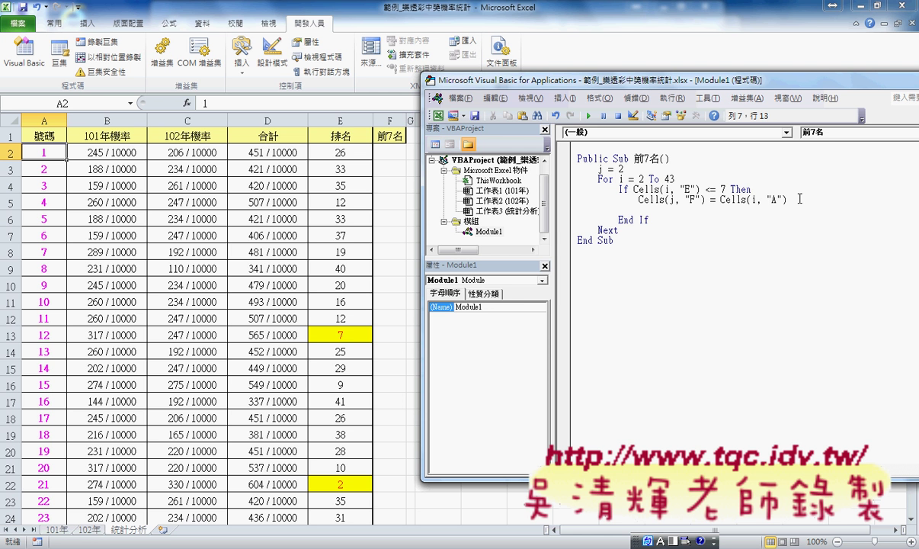
{"action": "type", "text": "j="}
{"action": "type", "text": "j"}
{"action": "type", "text": "+1"}
- Review the j = 2 start, the i loop, Next and the If condition, then move the editor aside
{"action": "left_click", "coordinate": [625, 170]}
{"action": "double_click", "coordinate": [599, 169]}
{"action": "double_click", "coordinate": [620, 179]}
{"action": "left_click", "coordinate": [604, 229]}
{"action": "left_click_drag", "start_coordinate": [634, 189], "coordinate": [660, 189]}
{"action": "left_click", "coordinate": [633, 189]}
{"action": "left_click_drag", "start_coordinate": [633, 189], "coordinate": [619, 189]}
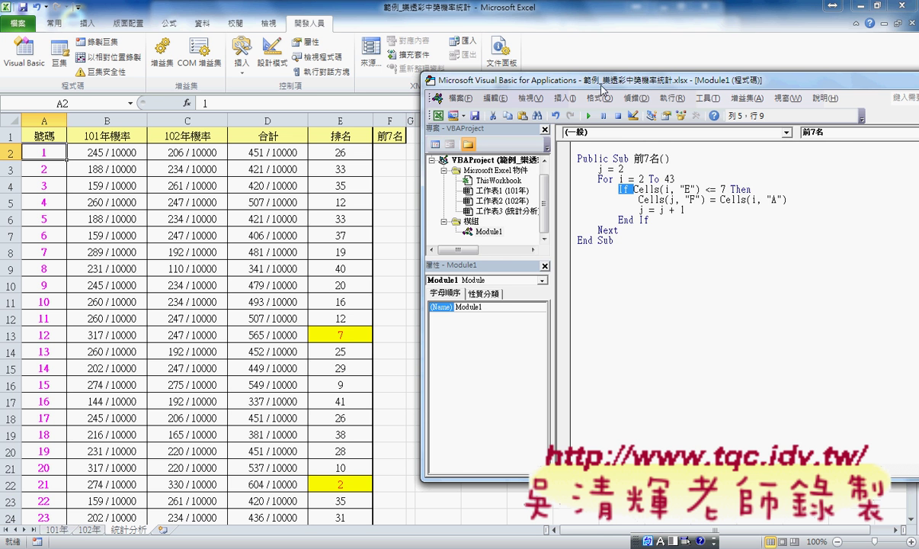
{"action": "left_click_drag", "start_coordinate": [564, 80], "coordinate": [633, 80]}
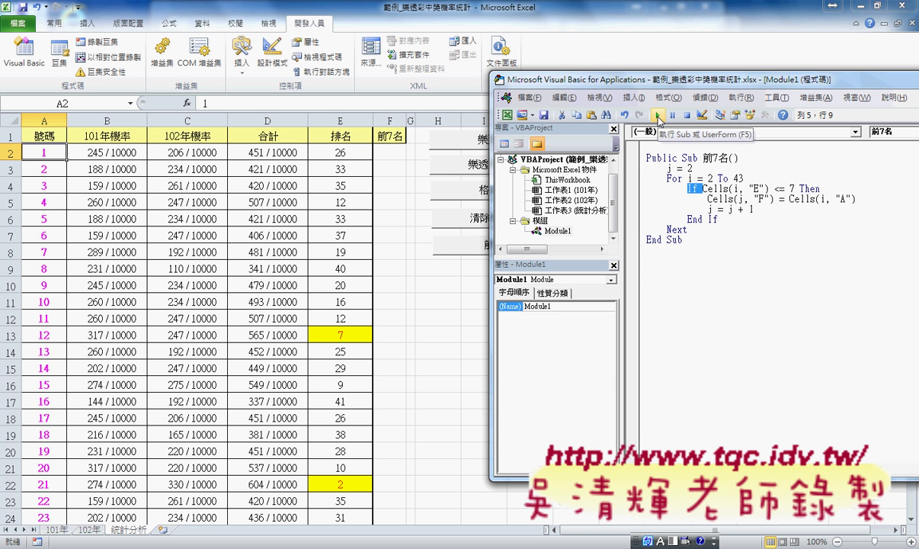
- Set a breakpoint on the copy statement, run to it, and step once so F2 gets 12
{"action": "key", "text": "Up"}
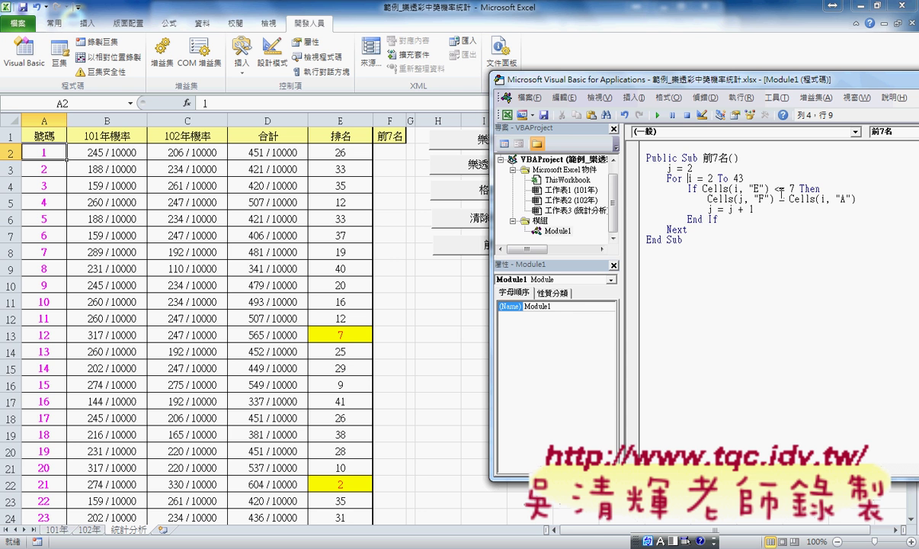
{"action": "left_click", "coordinate": [635, 199]}
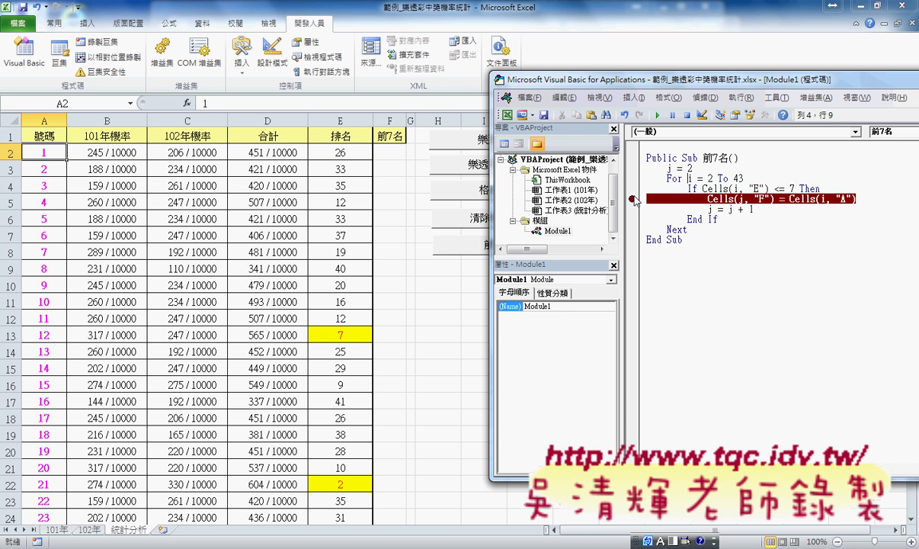
{"action": "left_click", "coordinate": [658, 115]}
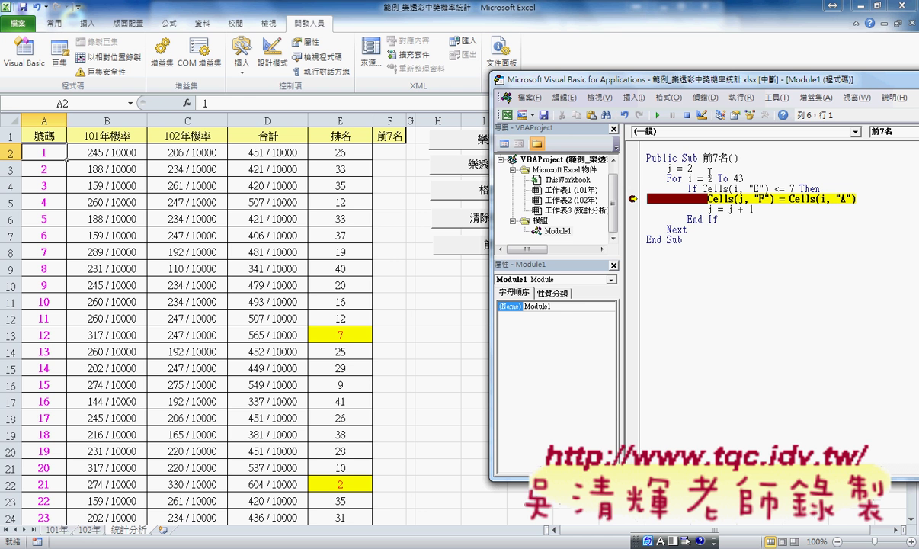
{"action": "key", "text": "F8"}
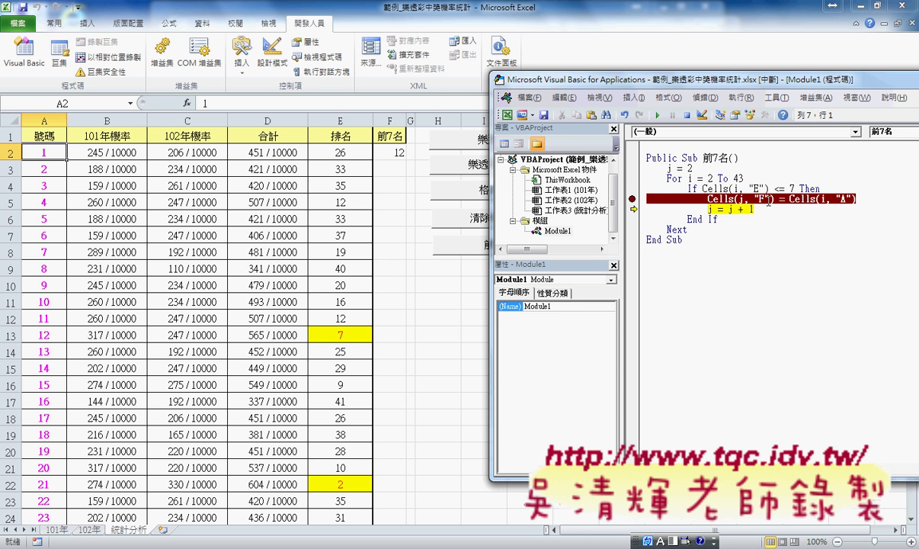
- Remove the breakpoint from the Cells(j, "F") = Cells(i, "A") line
{"action": "left_click", "coordinate": [726, 188]}
{"action": "left_click", "coordinate": [688, 178]}
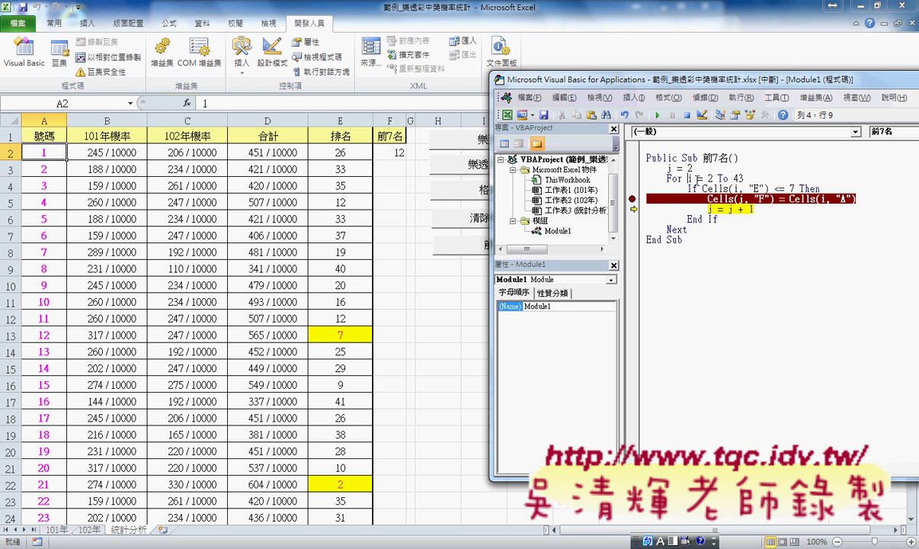
{"action": "left_click", "coordinate": [631, 198]}
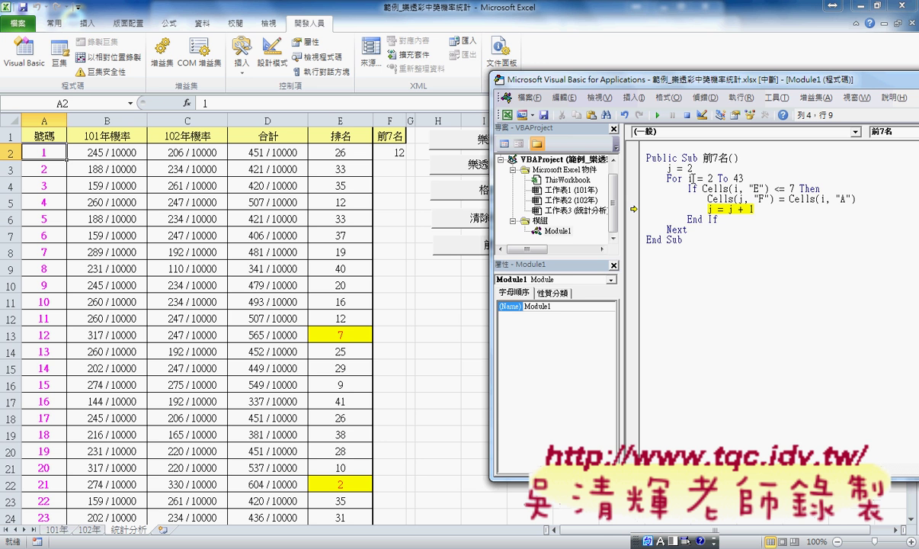
- Step past j = j + 1 and continue the macro, filling F2:F8 with 12, 21, 27, 28, 33, 34, 39
{"action": "left_click_drag", "start_coordinate": [728, 89], "coordinate": [674, 93]}
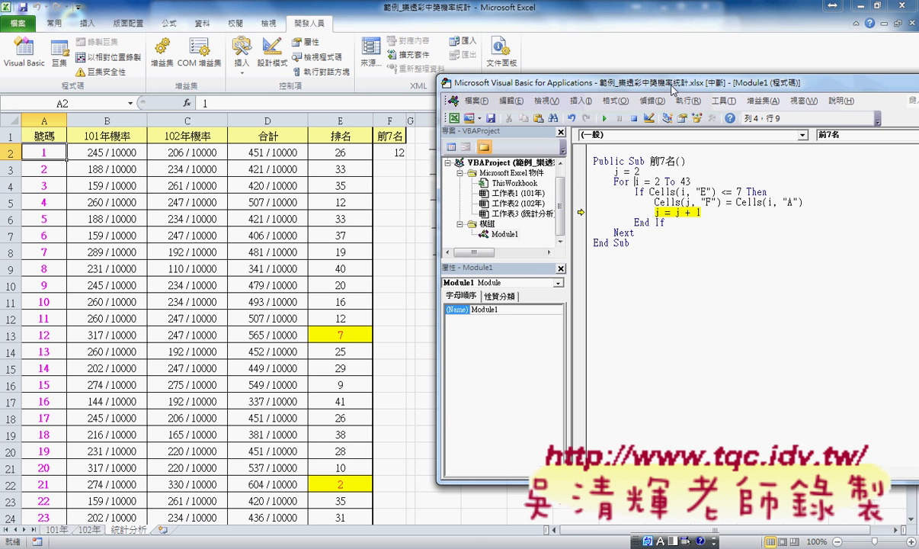
{"action": "double_click", "coordinate": [638, 182]}
{"action": "left_click", "coordinate": [743, 214]}
{"action": "key", "text": "F8"}
{"action": "key", "text": "F8"}
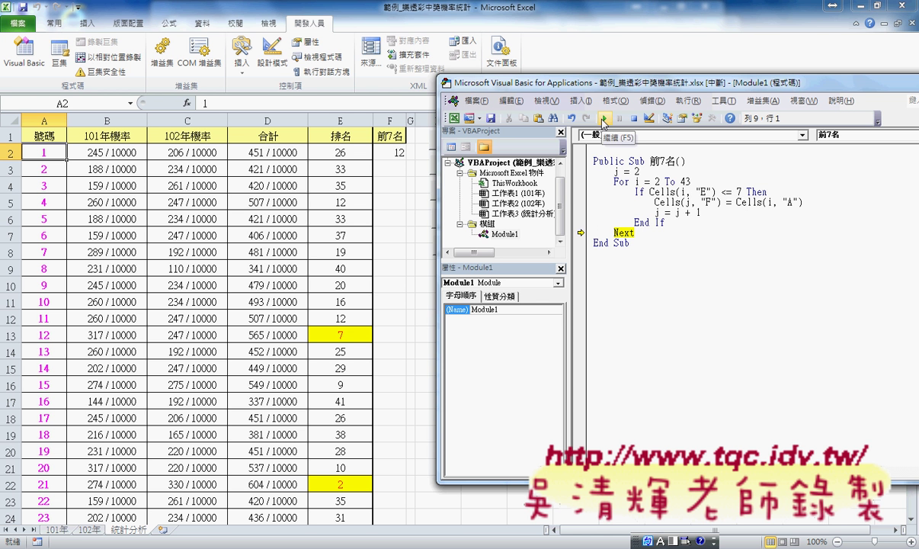
{"action": "left_click", "coordinate": [604, 118]}
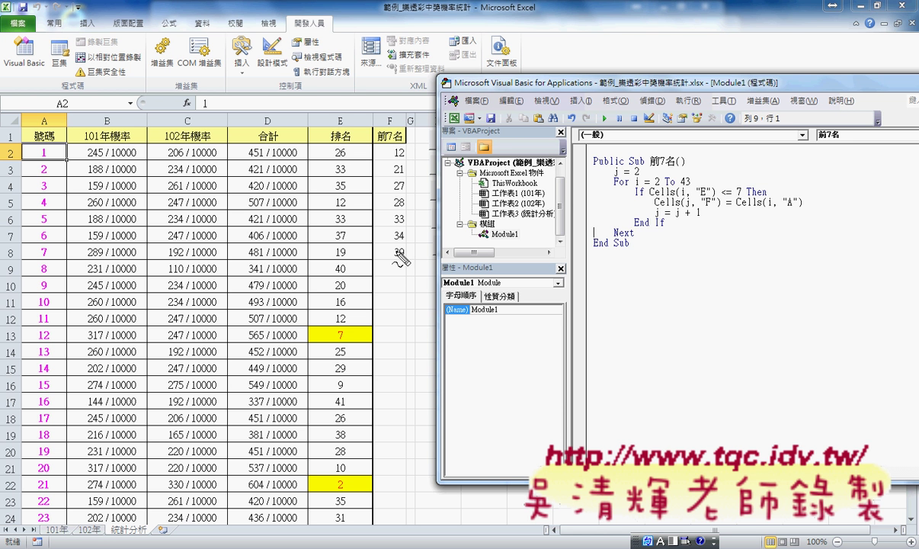
{"action": "left_click_drag", "start_coordinate": [660, 274], "coordinate": [670, 271]}
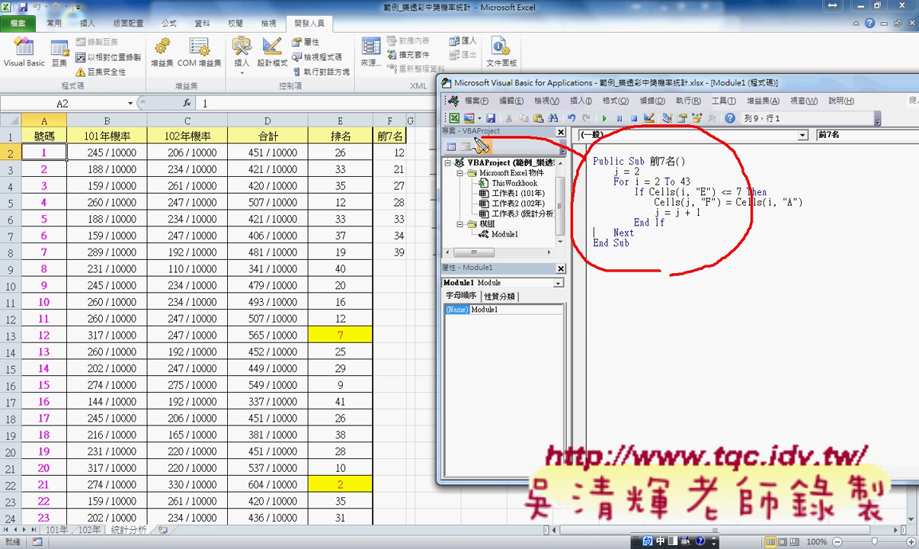
{"action": "mouse_move", "coordinate": [573, 149]}
{"action": "left_mouse_down"}
{"action": "mouse_move", "coordinate": [408, 161]}
{"action": "mouse_move", "coordinate": [421, 169]}
{"action": "left_mouse_up"}
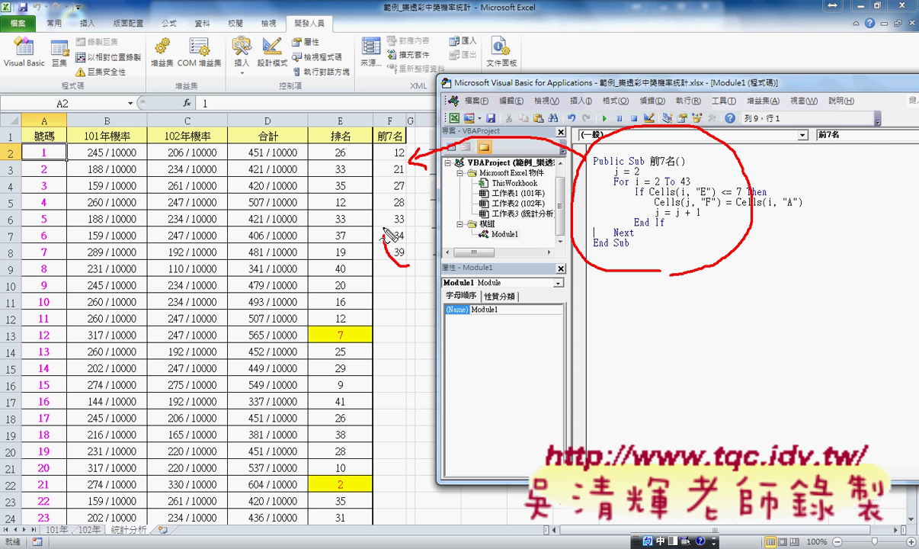
{"action": "left_click_drag", "start_coordinate": [412, 259], "coordinate": [410, 156]}
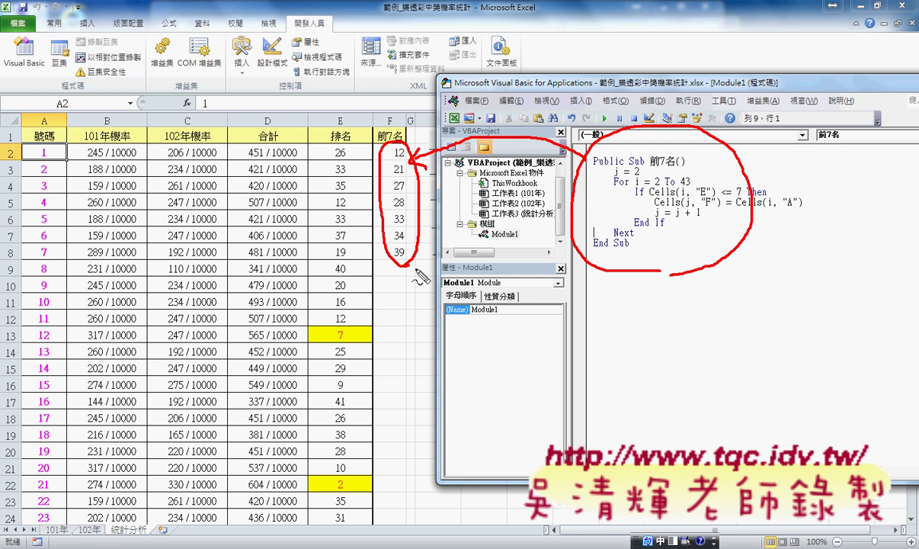
{"action": "key", "text": "Escape"}
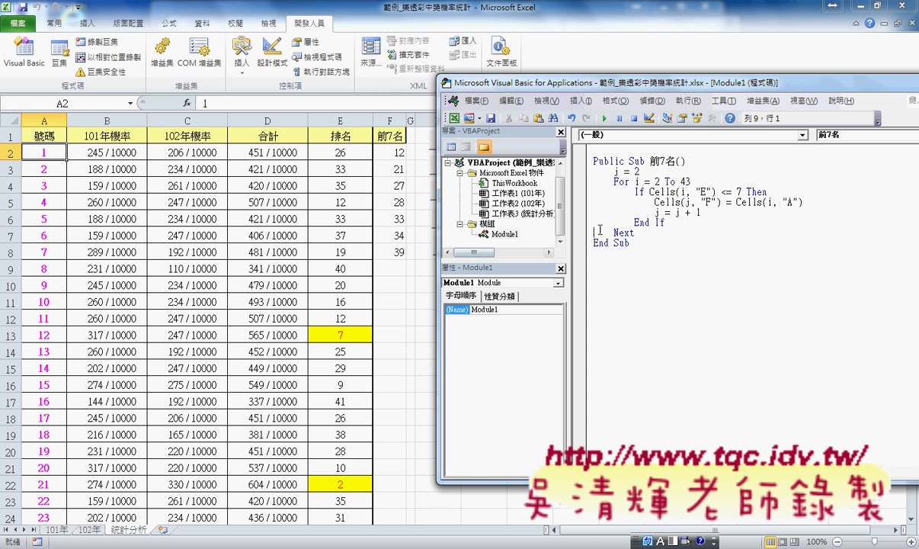
{"action": "left_click_drag", "start_coordinate": [654, 202], "coordinate": [719, 203]}
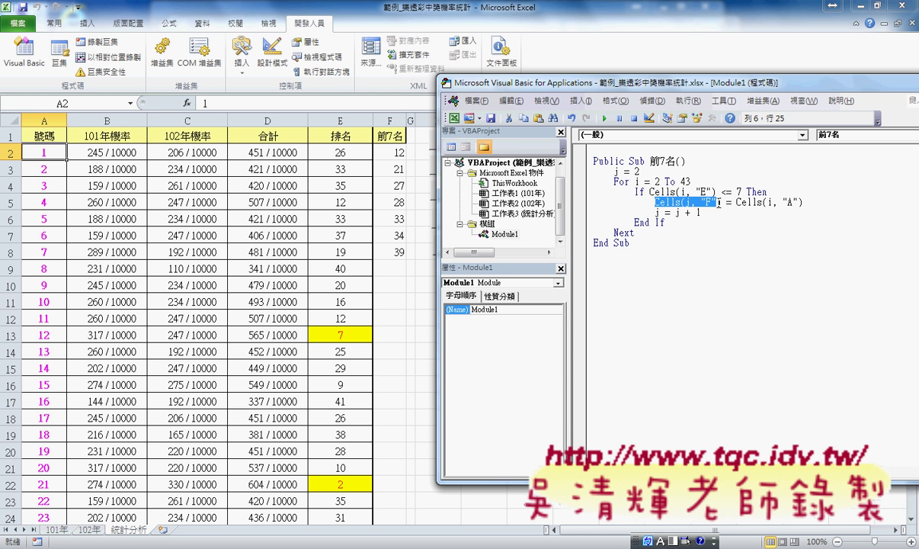